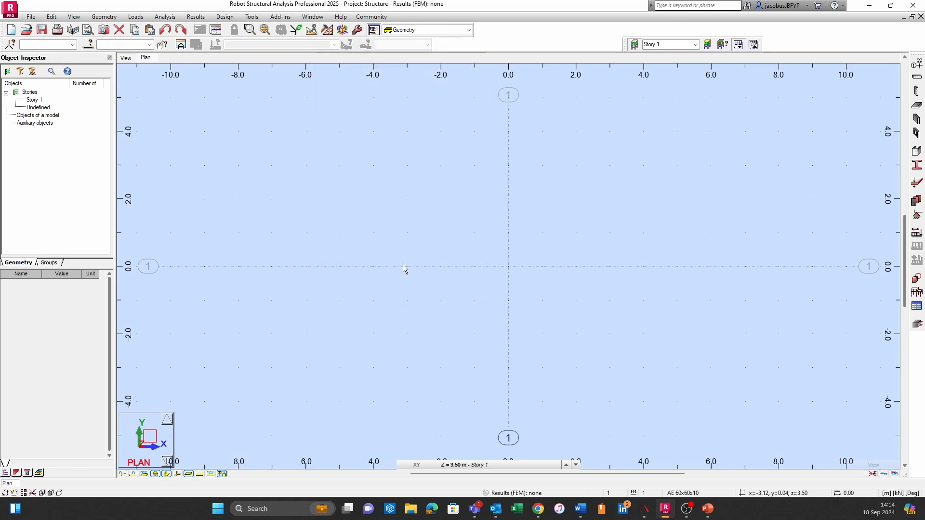
middle_click_drag(638, 273, 529, 271)
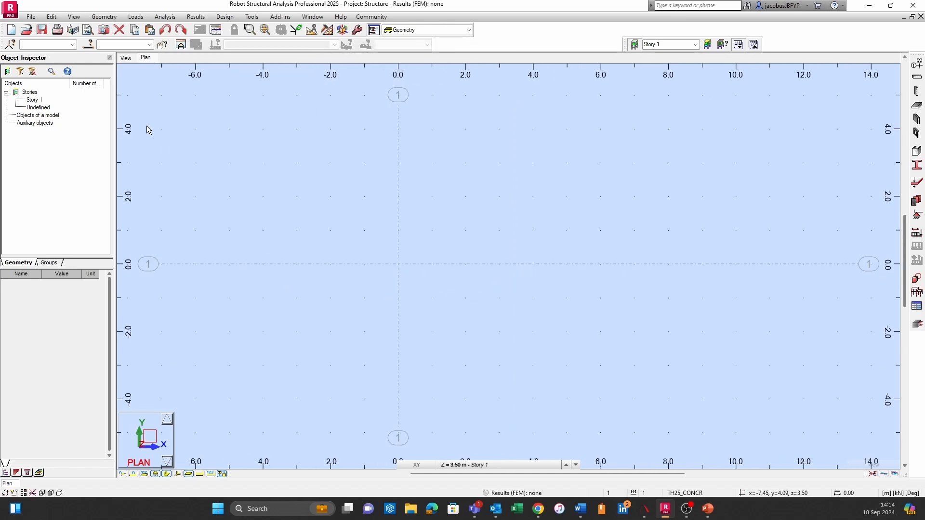
left_click(124, 59)
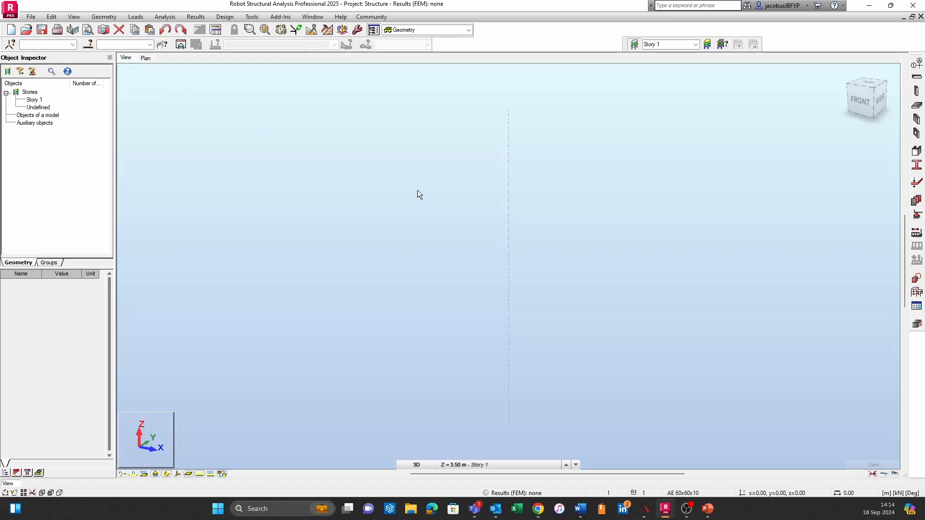
middle_click_drag(494, 274, 456, 232, "shift")
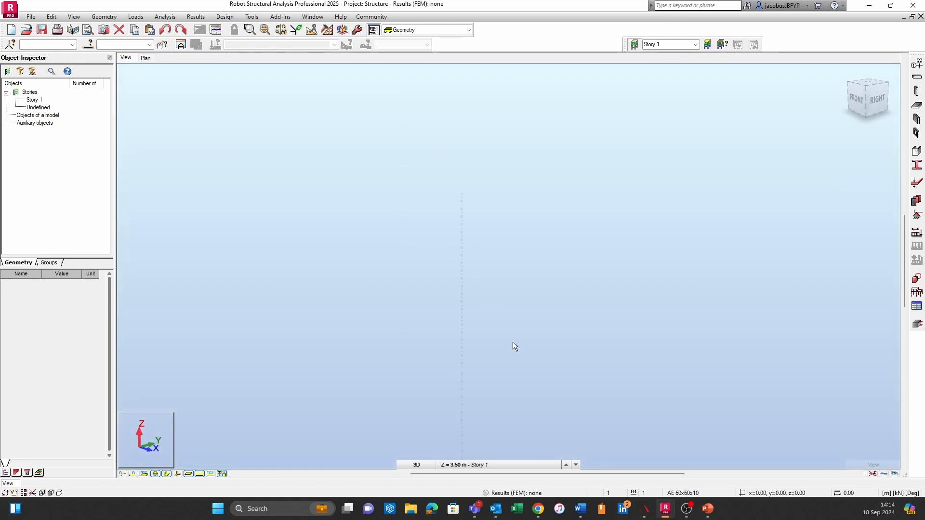
scroll(511, 311, "up", 3)
middle_click_drag(510, 312, 511, 220)
scroll(675, 284, "down", 1)
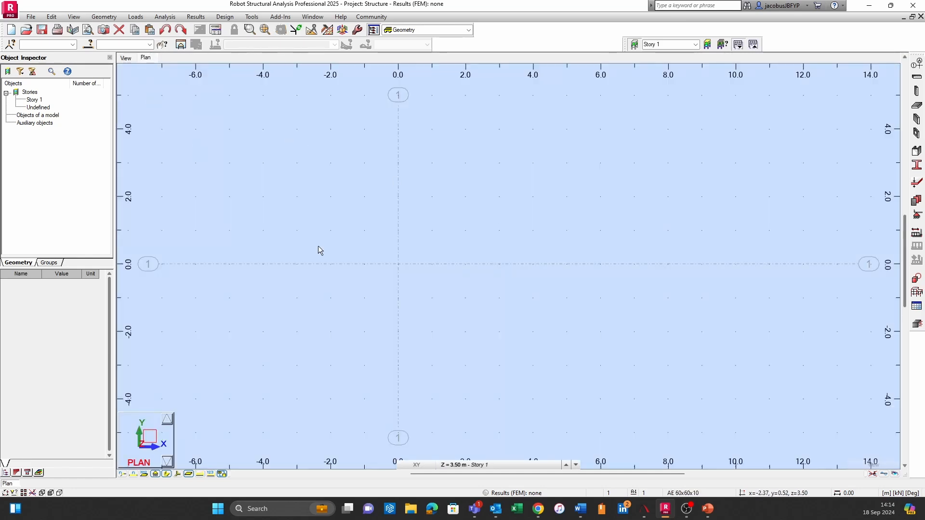
Add structural grid axes at 2.5 m in both the X and Y directions through the axis definition
middle_click_drag(318, 246, 372, 256)
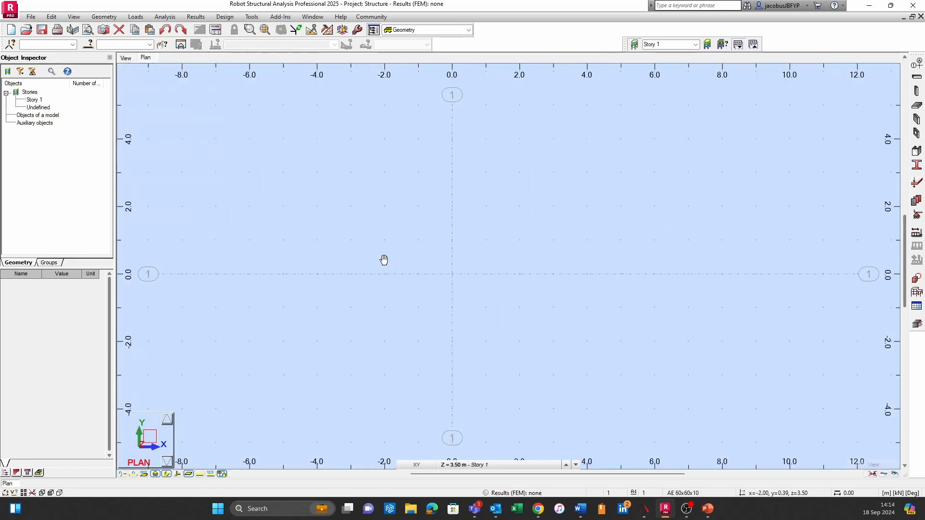
left_click(96, 18)
left_click(121, 25)
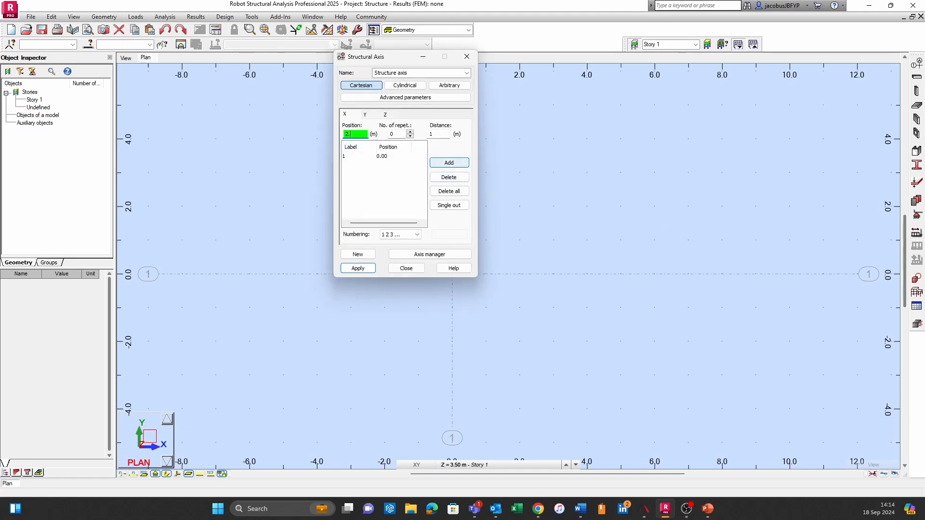
type("2.5")
left_click(462, 160)
left_click(372, 117)
type("6")
left_click(451, 164)
Add a Z axis level at 10 m and apply the structural axis grid
left_click(393, 116)
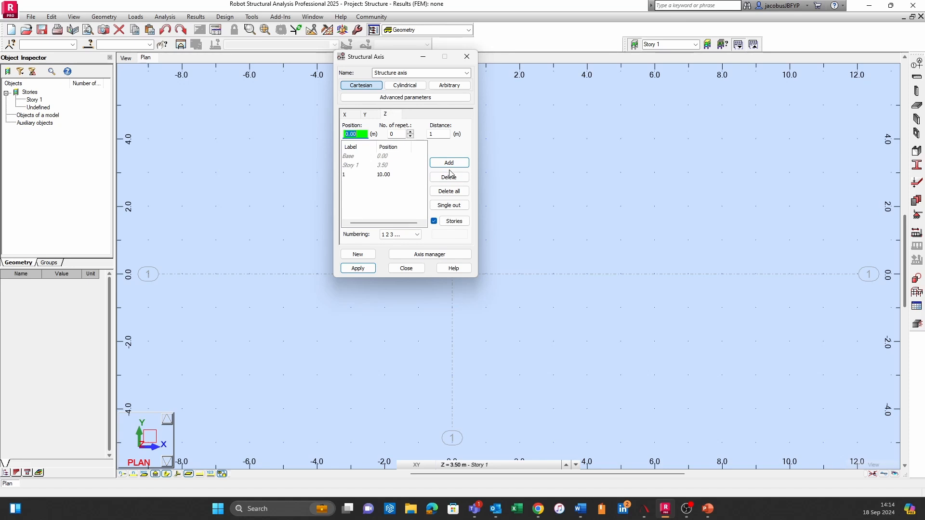
left_click(358, 268)
left_click(406, 268)
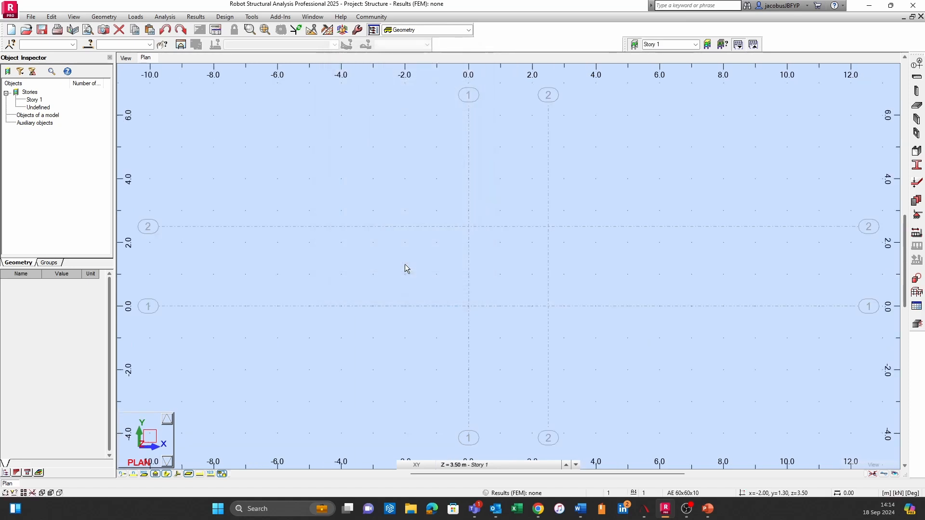
In the 3D view, edit the structural axes and add an intermediate X axis at 1.25 m
left_click(126, 58)
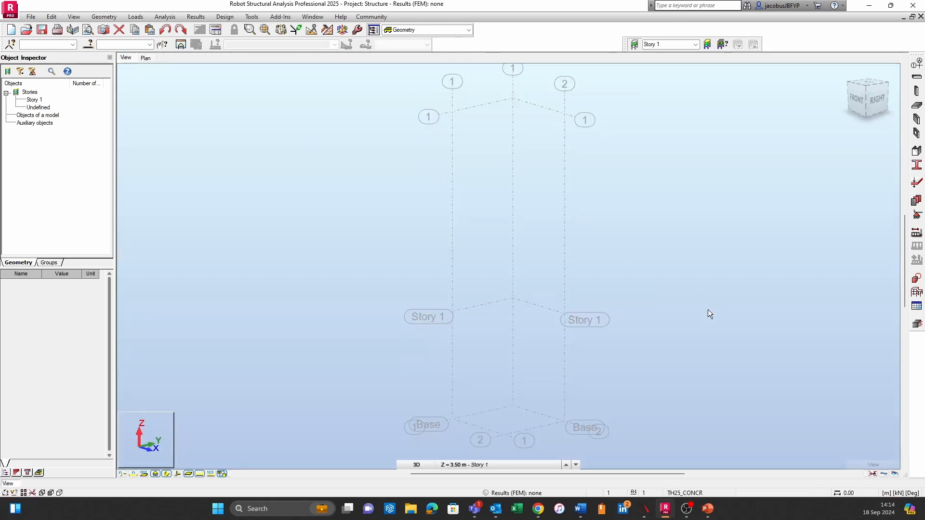
middle_click_drag(707, 309, 628, 233)
middle_click_drag(527, 303, 516, 354, "shift")
scroll(514, 348, "down", 1)
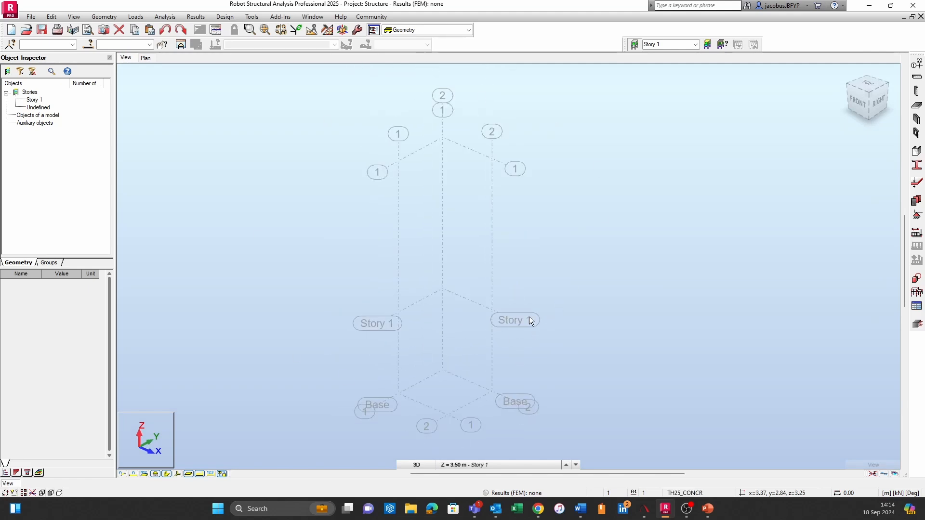
middle_click_drag(576, 393, 542, 350)
scroll(401, 354, "up", 1)
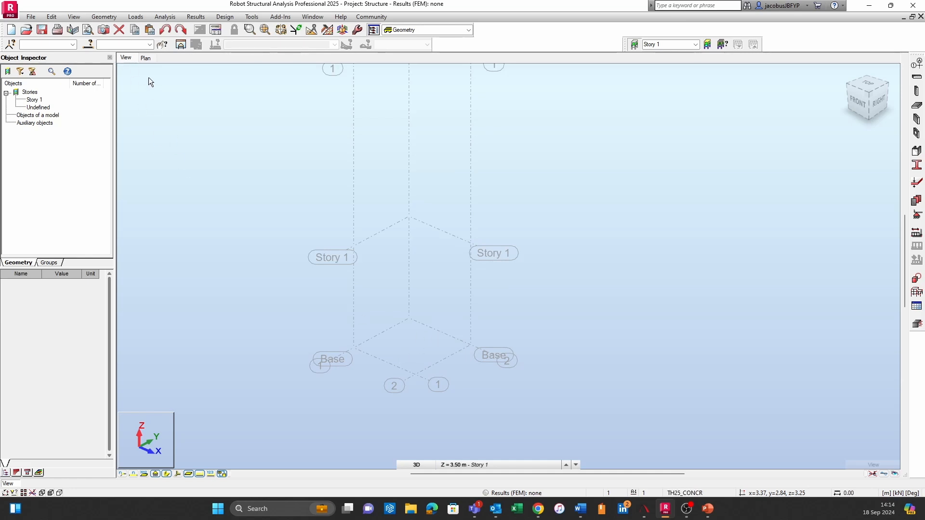
left_click(103, 17)
left_click(119, 37)
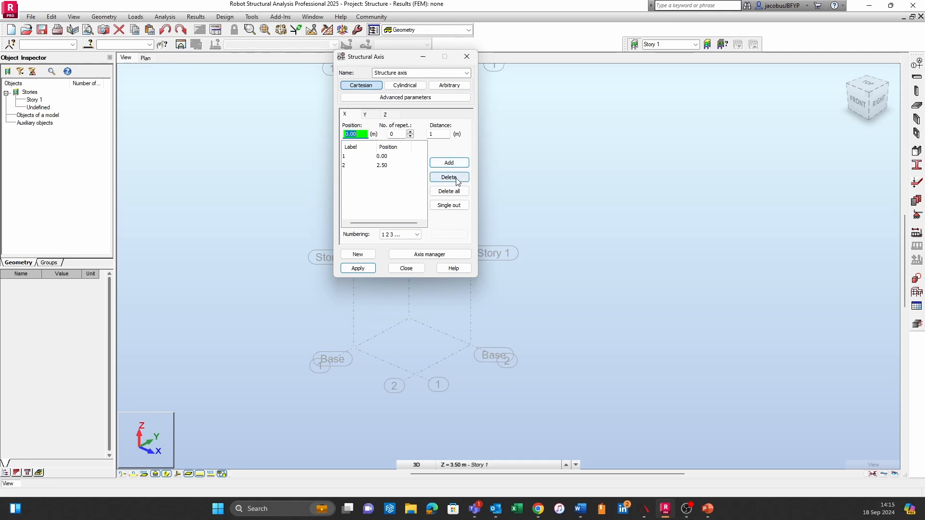
left_click(448, 162)
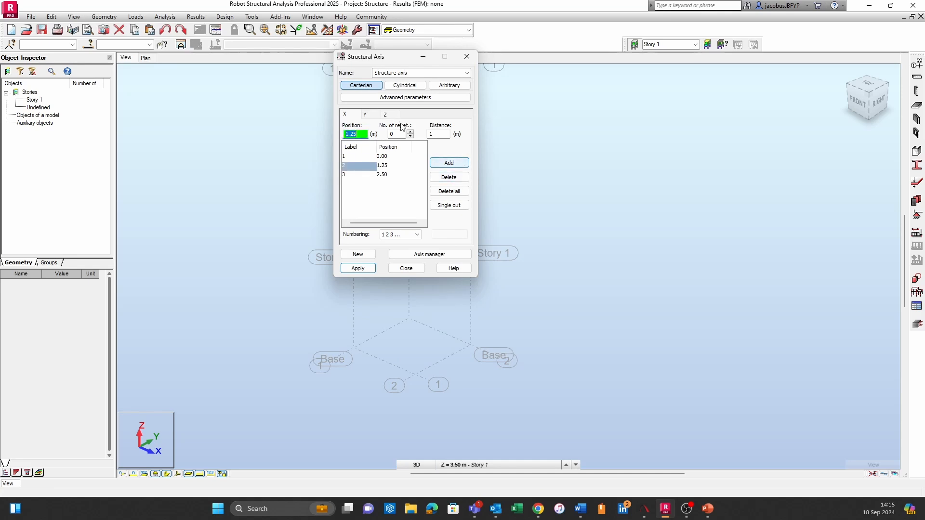
Add an intermediate Y axis at 1.25 m and apply the updated axis grid
left_click(365, 114)
type("1.25")
left_click(448, 163)
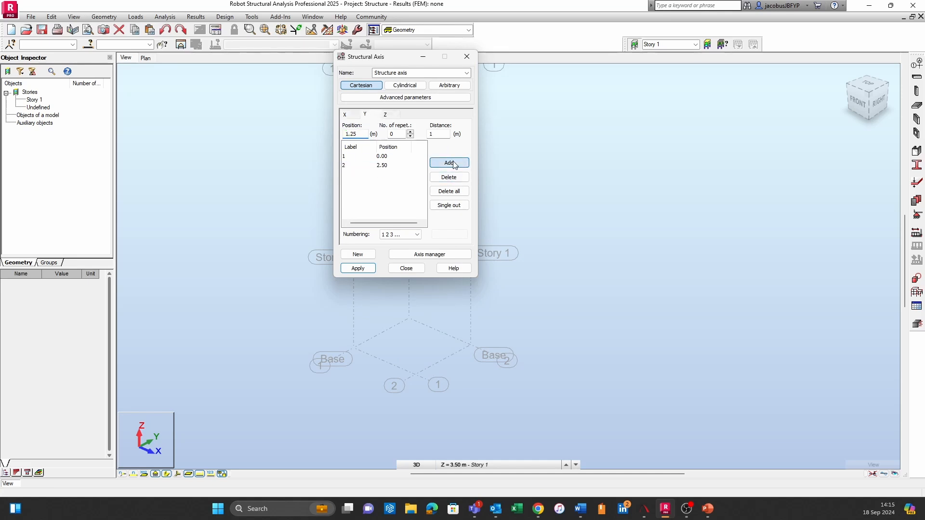
left_click(356, 268)
left_click(404, 267)
Create a center-radius cylinder centred at x=1.25, y=1.25, z=0, with a radius of 1.25 m, rising from the base to Story 1
middle_click_drag(603, 401, 522, 378)
middle_click_drag(513, 252, 514, 284)
scroll(514, 284, "down", 1)
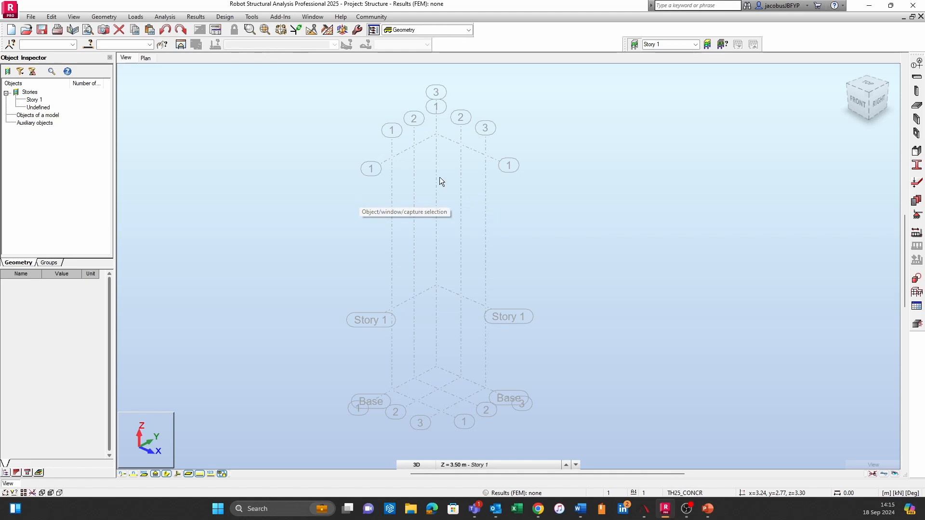
left_click(104, 17)
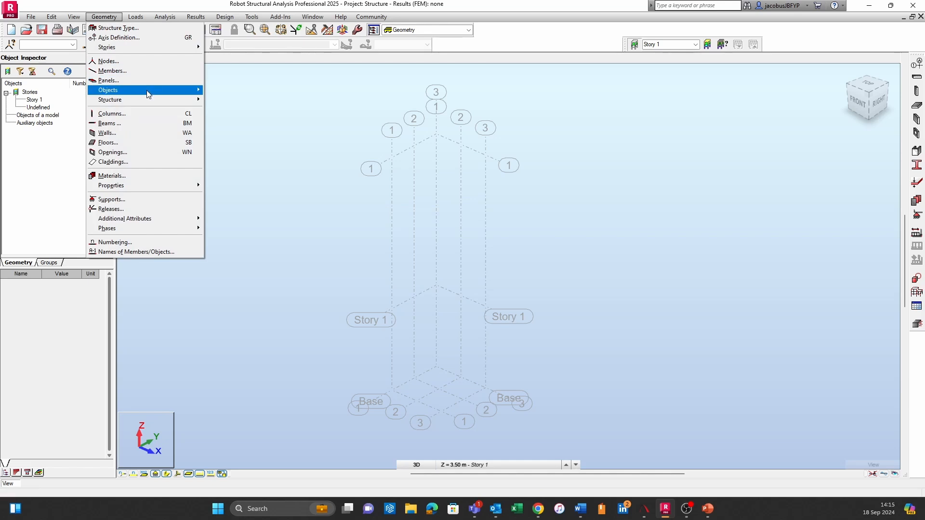
mouse_move(157, 91)
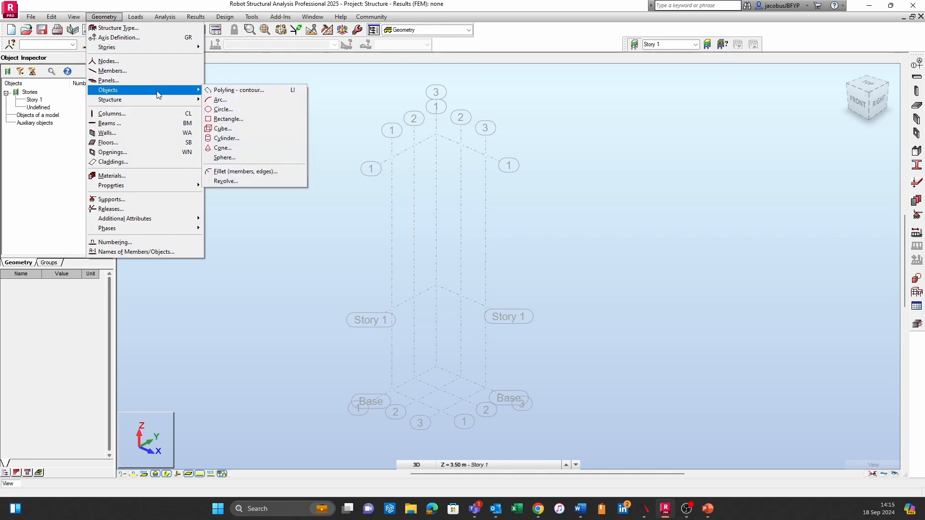
left_click(227, 138)
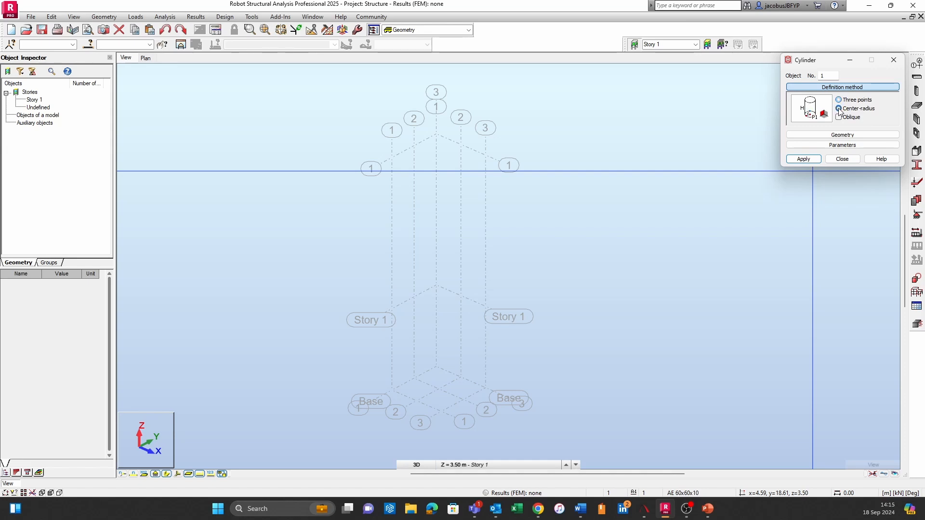
middle_click_drag(544, 314, 525, 268)
scroll(425, 333, "up", 1)
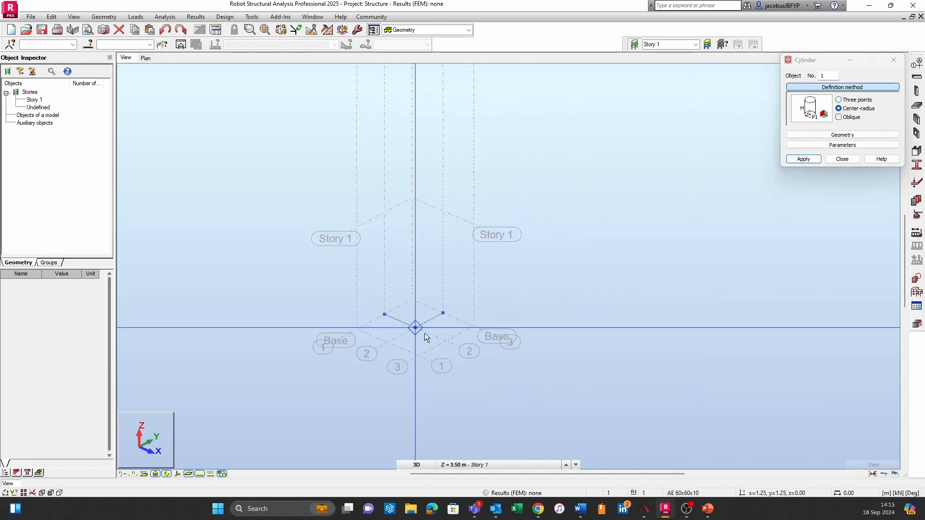
left_click(413, 329)
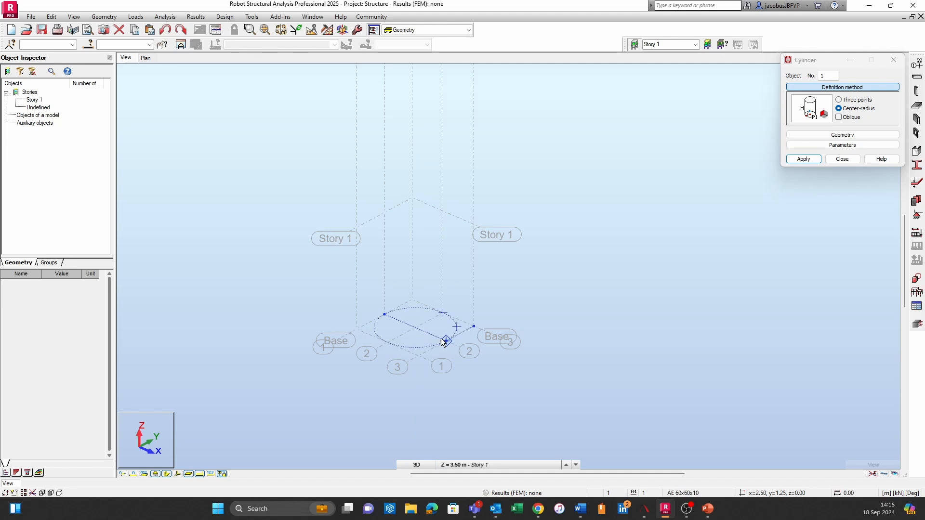
left_click(390, 315)
middle_click_drag(407, 201, 418, 295)
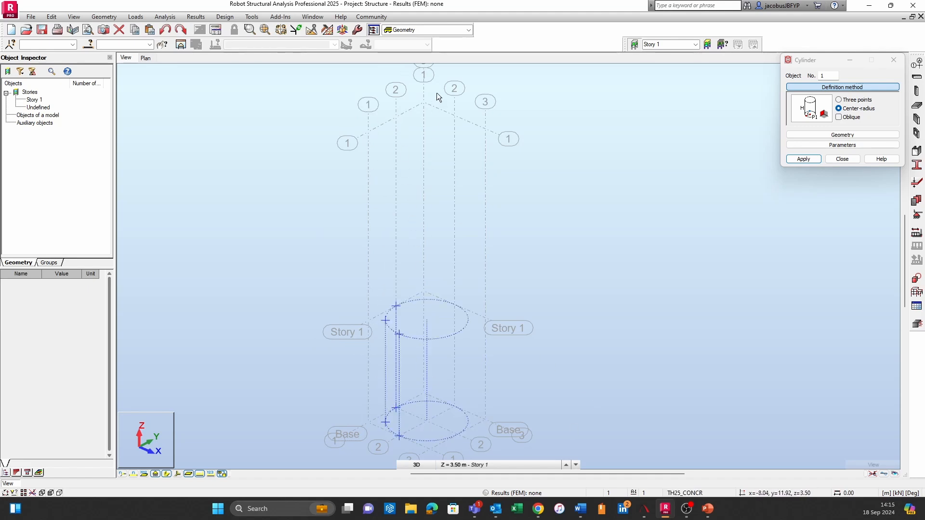
left_click(415, 109)
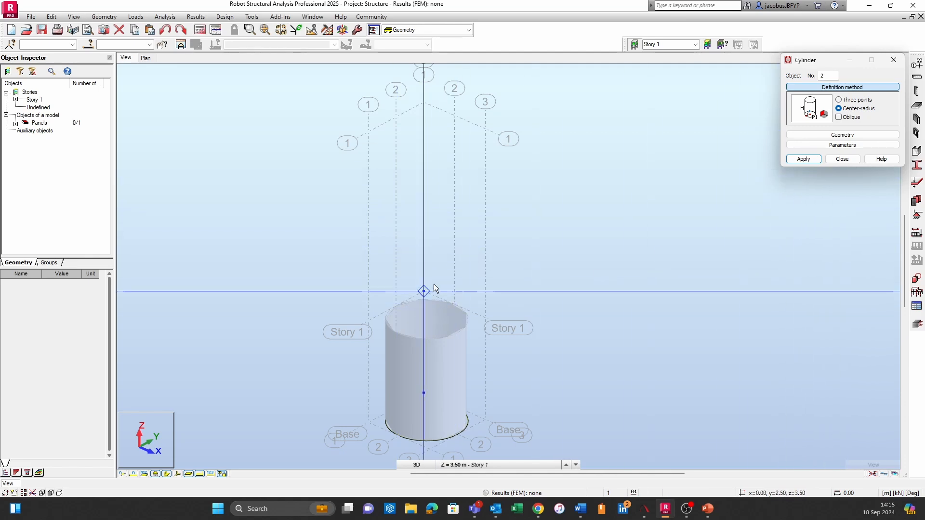
left_click(842, 159)
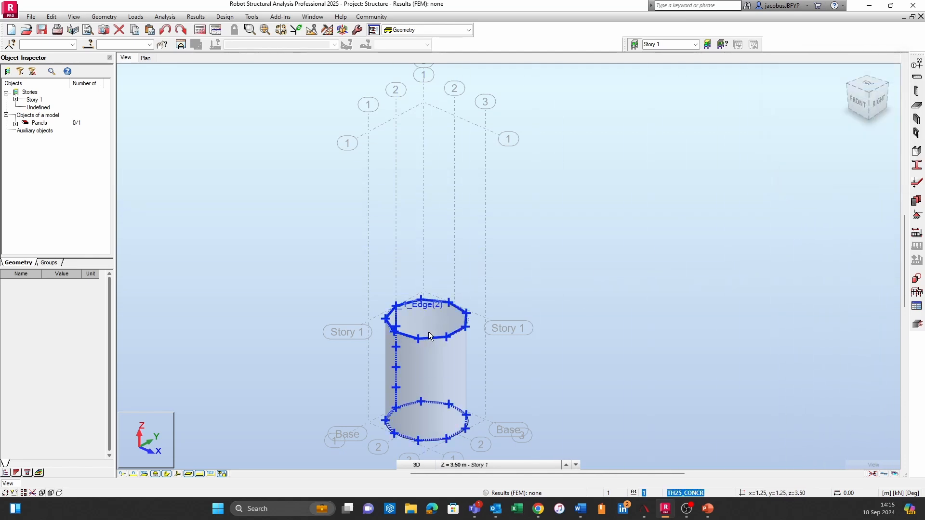
Select the whole cylinder object and delete it from the model
left_click(429, 332)
left_click(459, 290)
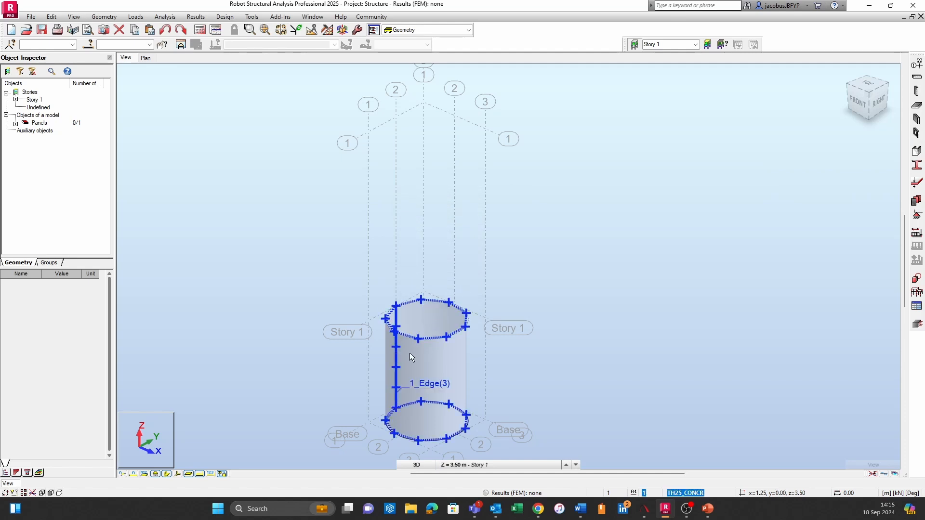
left_click(409, 352)
left_click(424, 241)
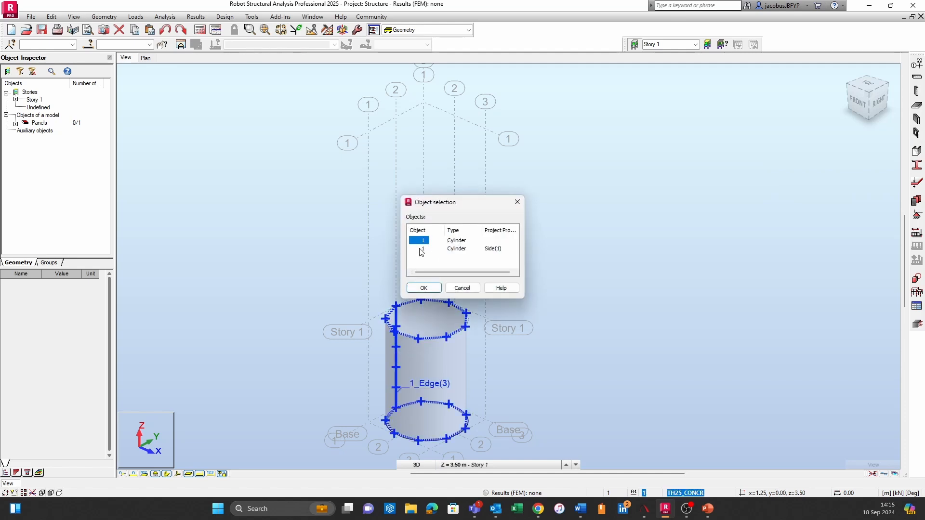
left_click(424, 288)
key("Delete")
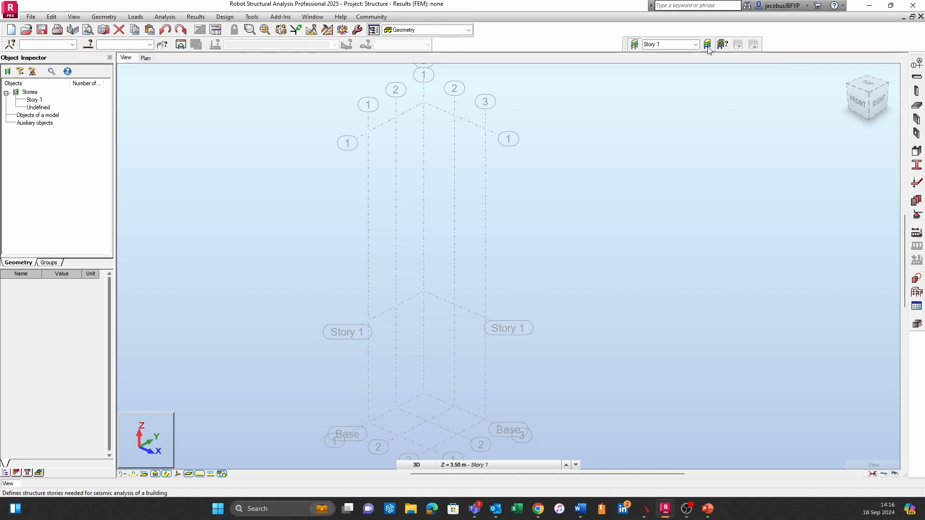
Delete Story 1 from the defined stories and apply the change
left_click(722, 45)
left_click(366, 187)
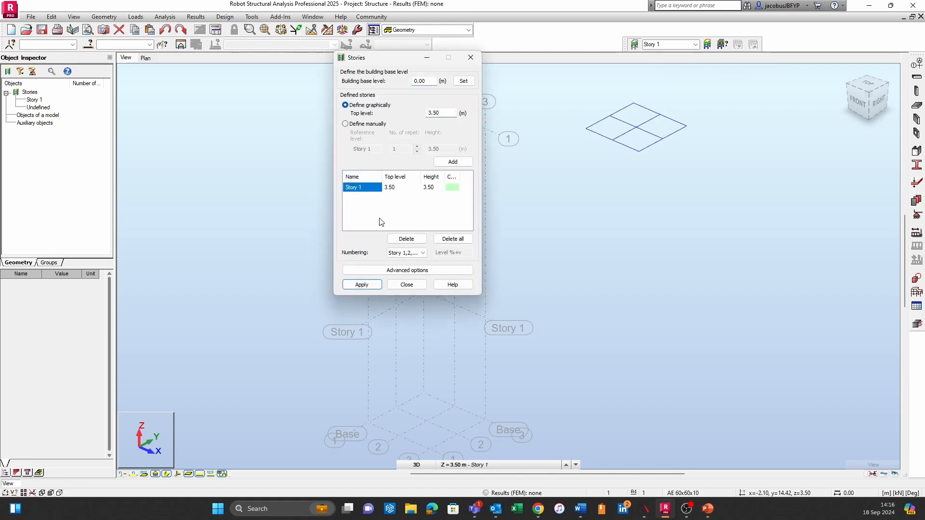
left_click(406, 239)
left_click(361, 285)
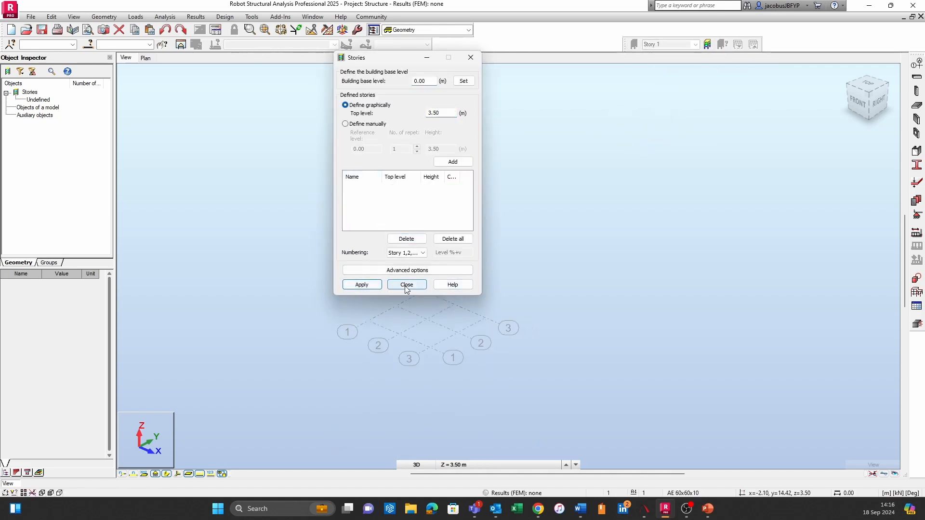
left_click(406, 284)
Define Z axis levels at 0 and 10 m in the structural axes and apply the grid
left_click(90, 16)
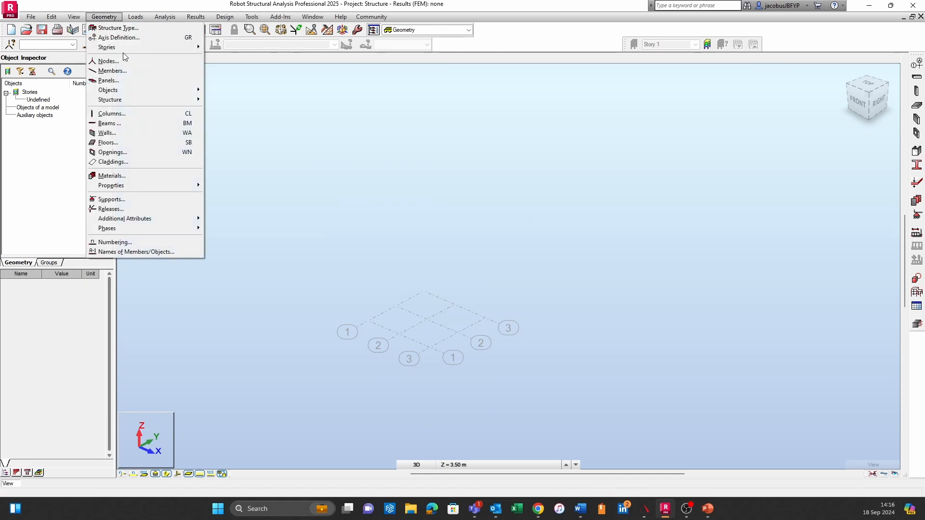
left_click(133, 38)
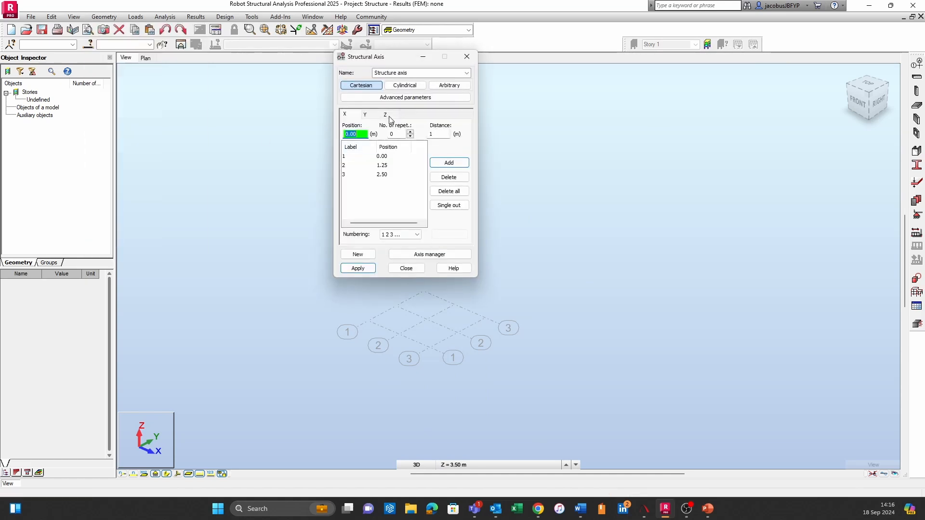
left_click(392, 116)
left_click(449, 164)
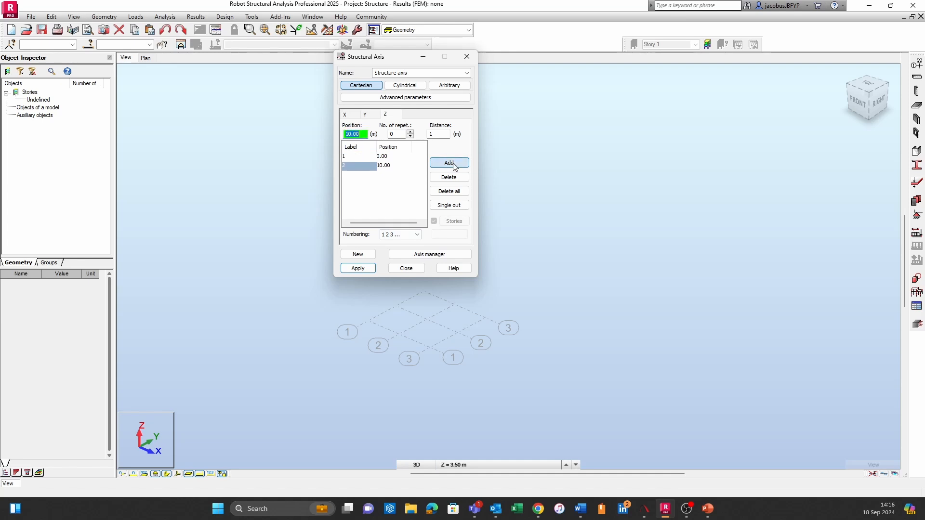
left_click(449, 163)
left_click(359, 268)
left_click(406, 269)
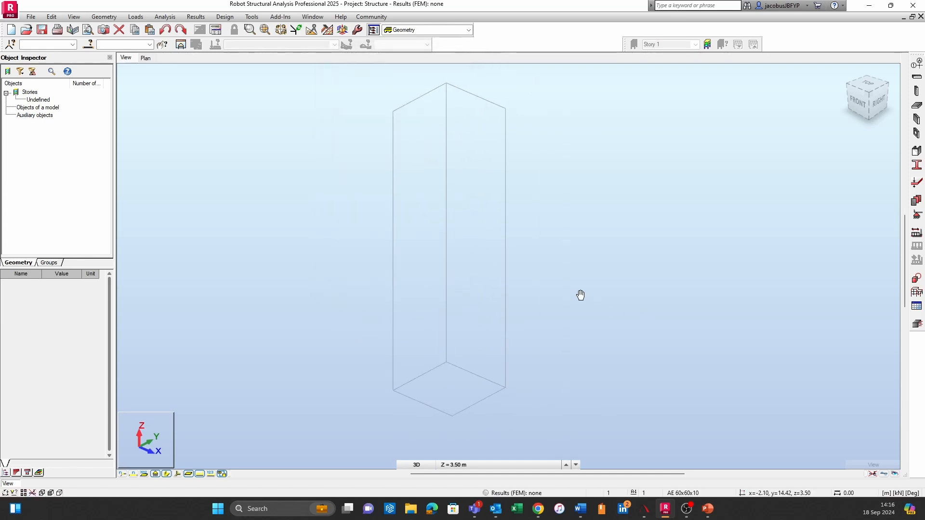
Create a center-radius cylinder centred at x=1.25, y=1.25, z=0, with a 1.25 m radius and 10 m height
left_click(104, 17)
mouse_move(154, 90)
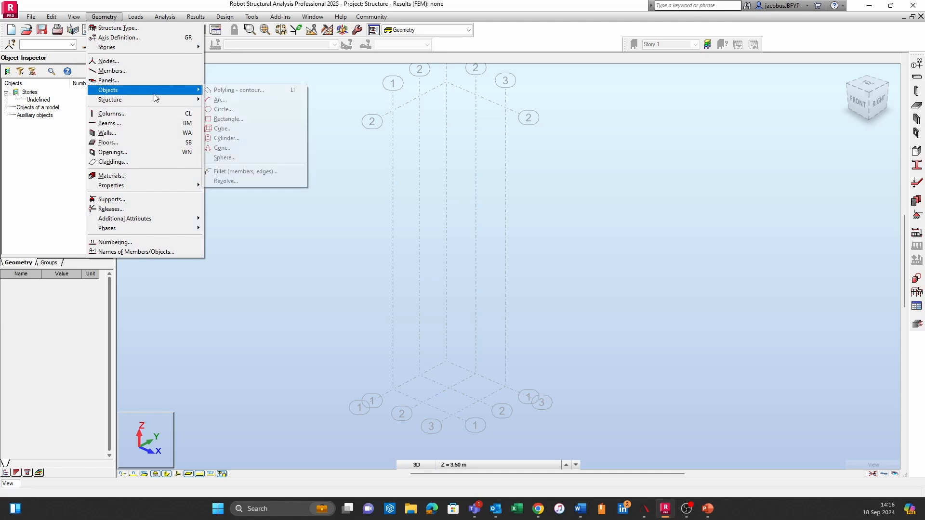
left_click(281, 138)
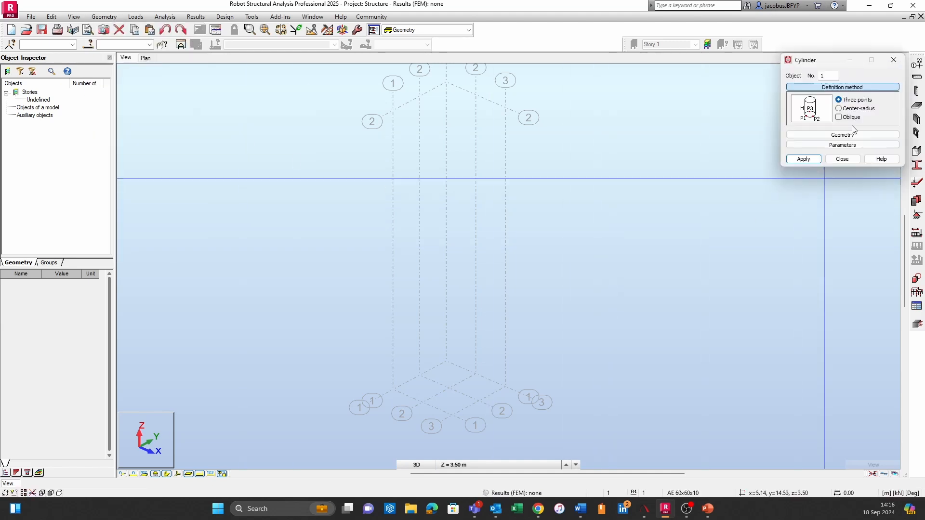
left_click(839, 108)
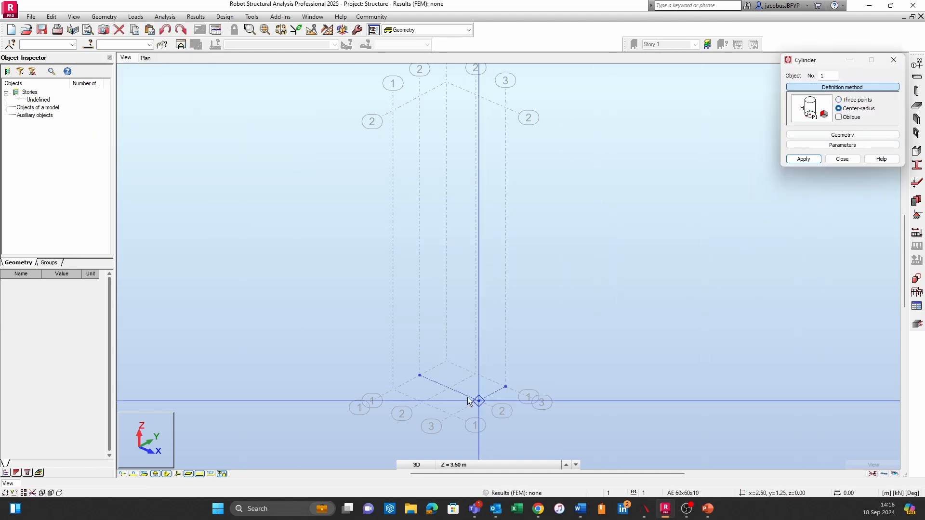
left_click(450, 389)
left_click(475, 375)
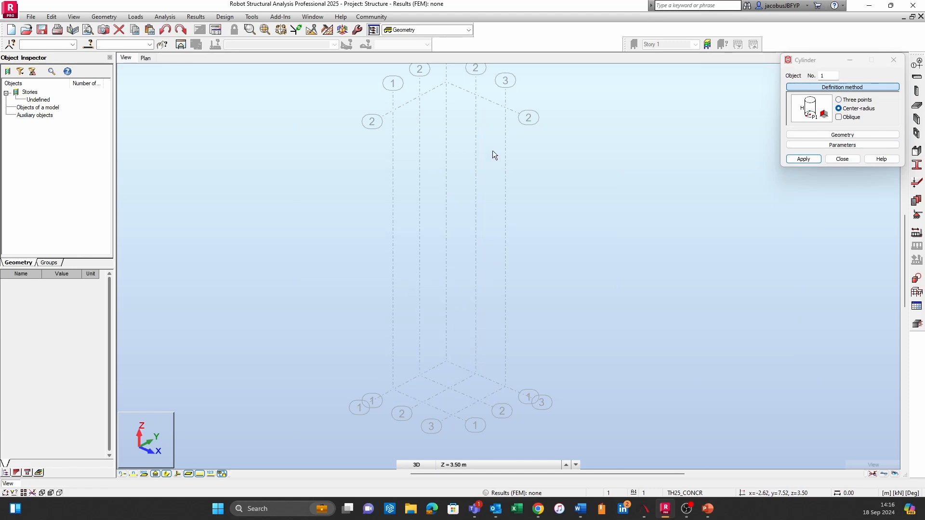
left_click(478, 98)
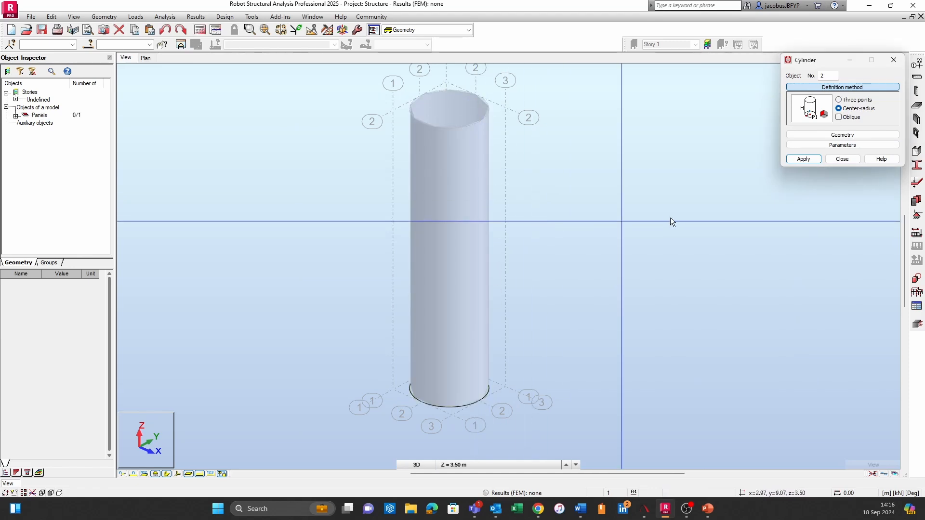
left_click(805, 161)
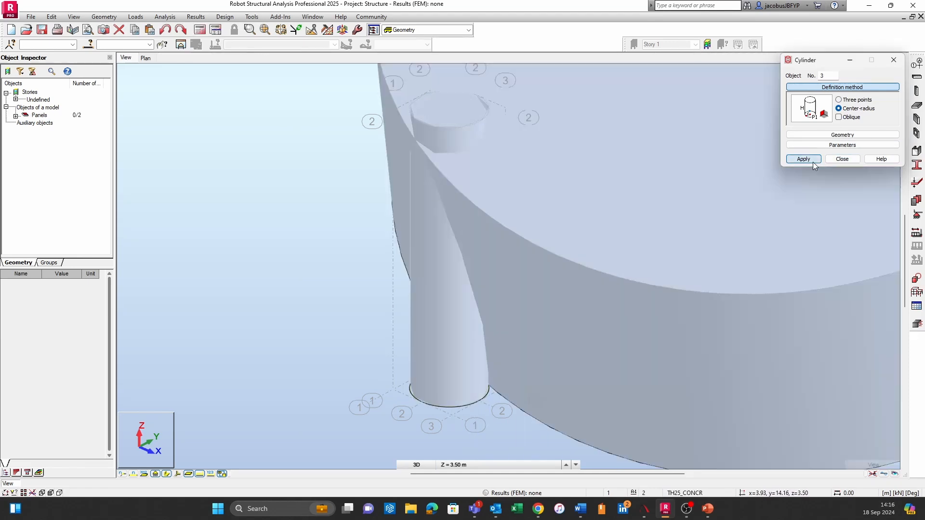
left_click(842, 160)
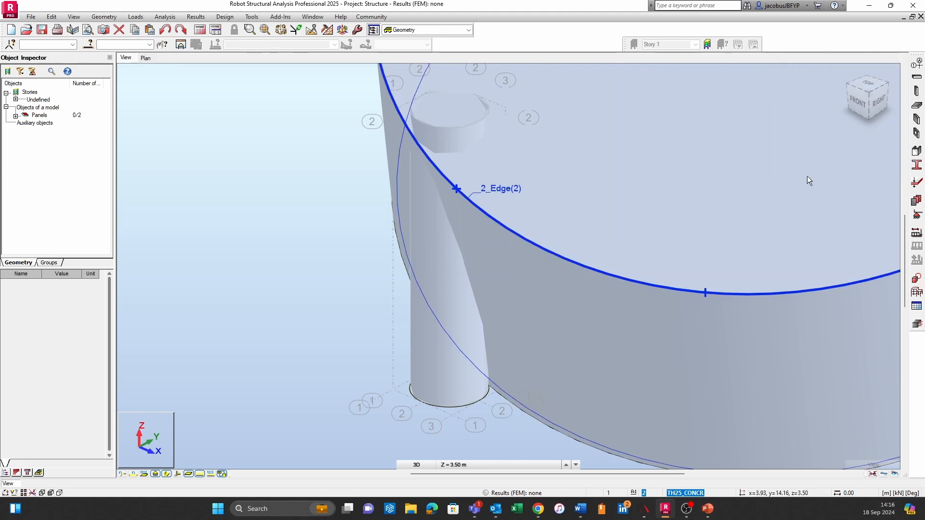
Select the oversized second cylinder object and delete it, keeping the 10 m cylinder on the grid
left_click(669, 273)
left_click(422, 240)
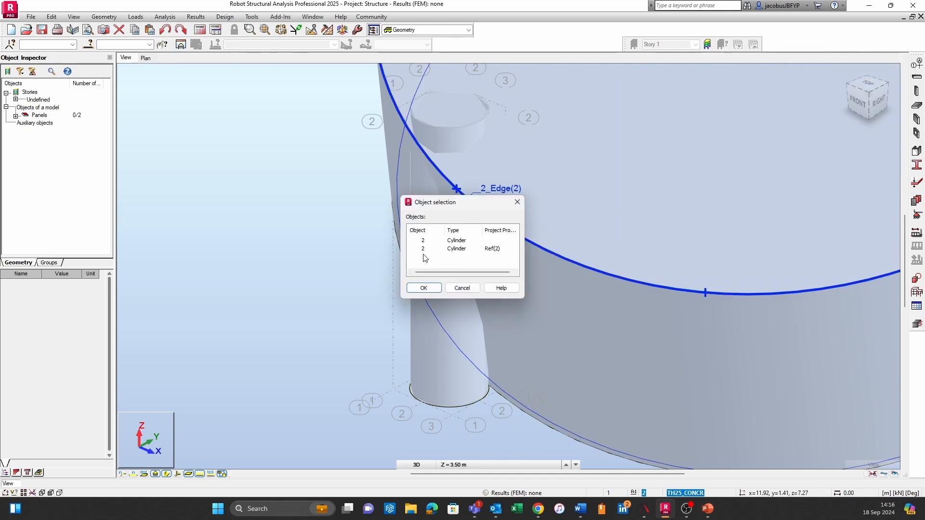
left_click(424, 241)
left_click(424, 287)
key("Delete")
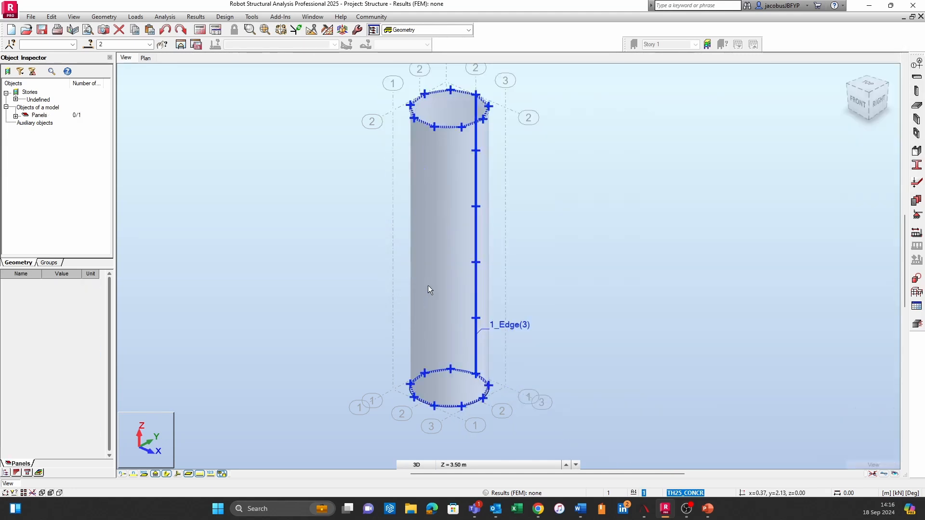
scroll(458, 228, "up", 4)
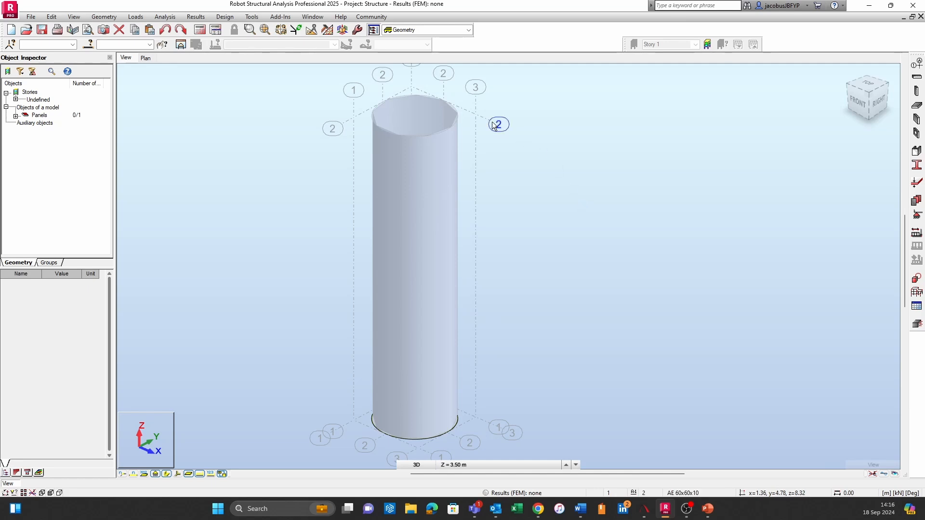
scroll(548, 267, "down", 2)
mouse_move(604, 304)
middle_mouse_down()
mouse_move(613, 316)
mouse_move(609, 219)
mouse_move(565, 299)
mouse_move(529, 320)
mouse_move(559, 299)
mouse_move(556, 332)
mouse_move(586, 299)
middle_mouse_up()
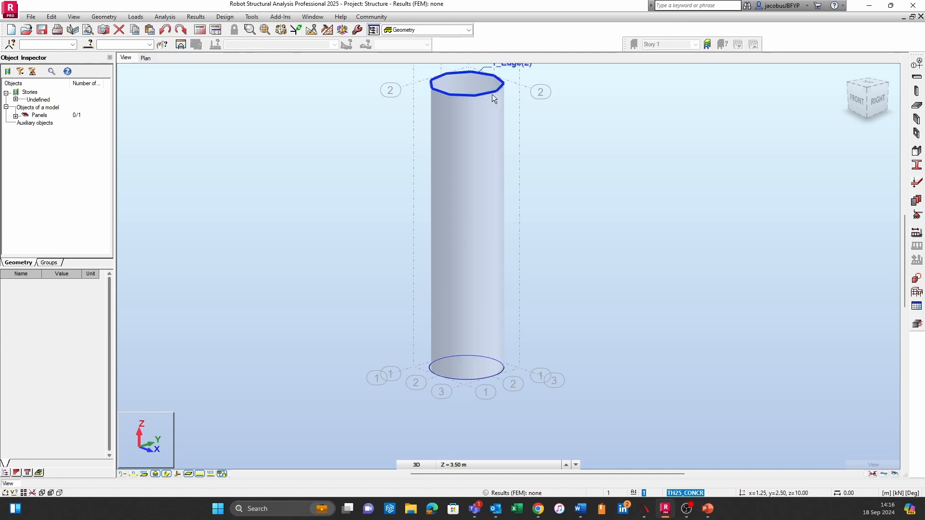
middle_click_drag(589, 145, 598, 213, "shift")
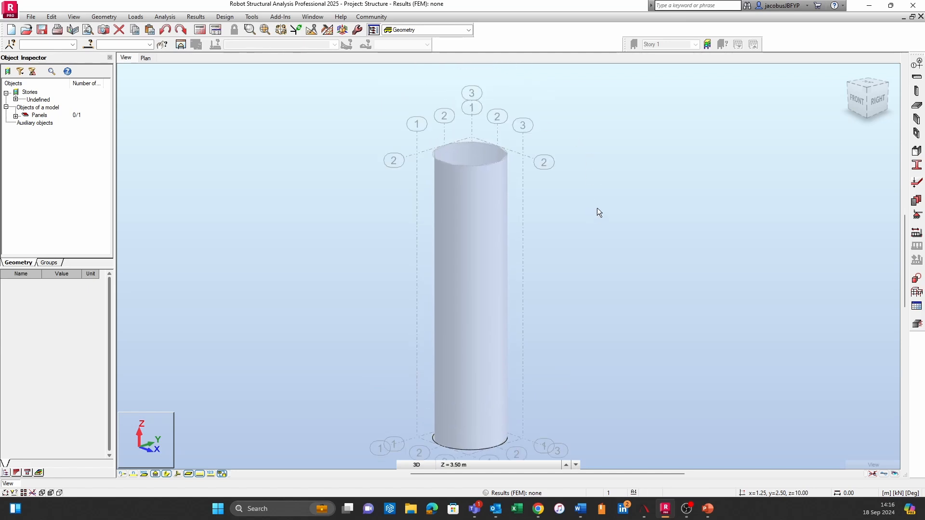
Start a new homogeneous FE thickness definition and set its material to S355
left_click(917, 184)
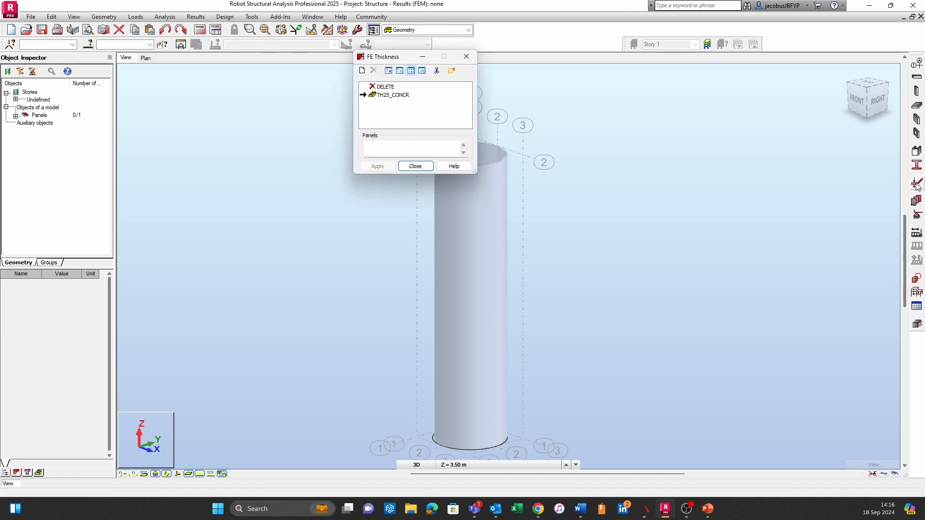
left_click_drag(403, 57, 668, 138)
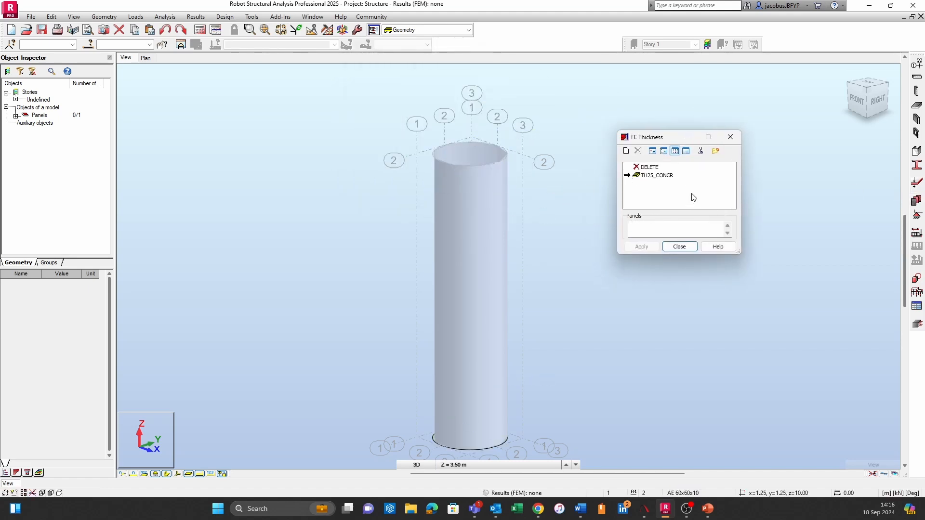
left_click(625, 154)
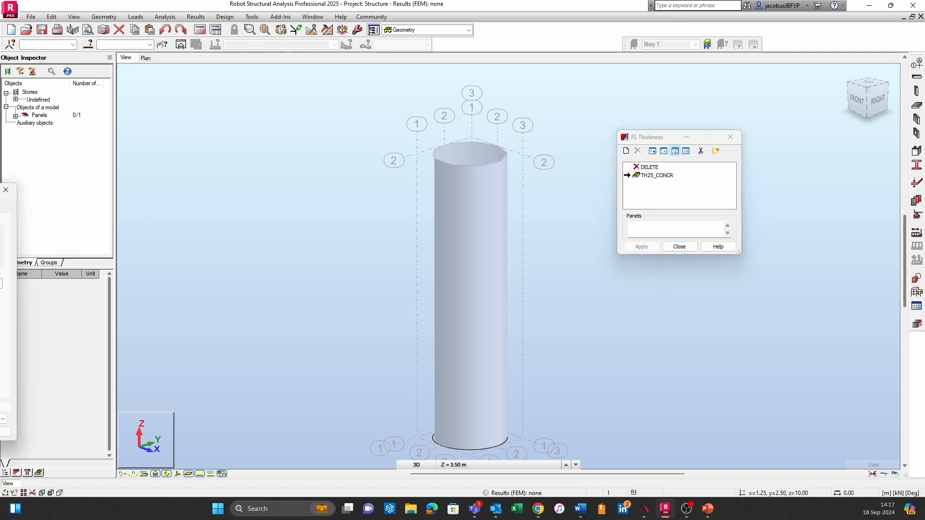
left_click_drag(458, 163, 622, 105)
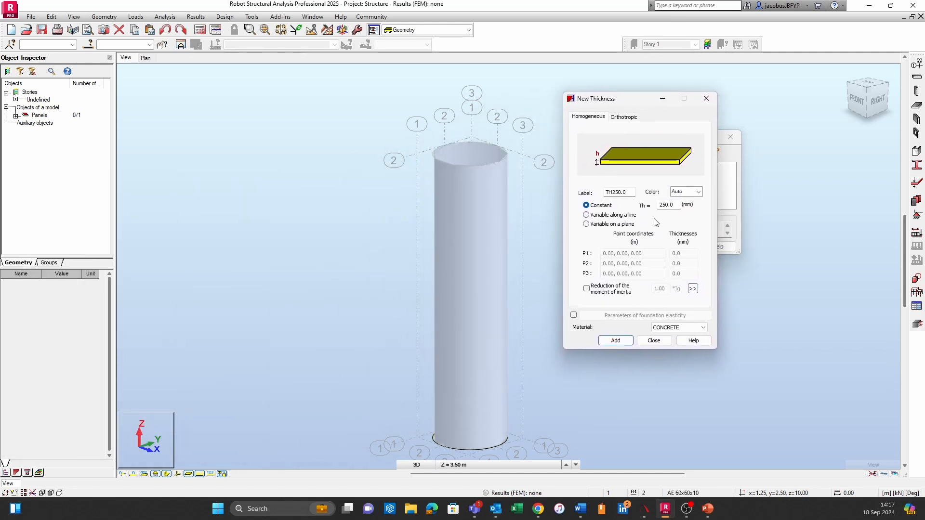
left_click(673, 329)
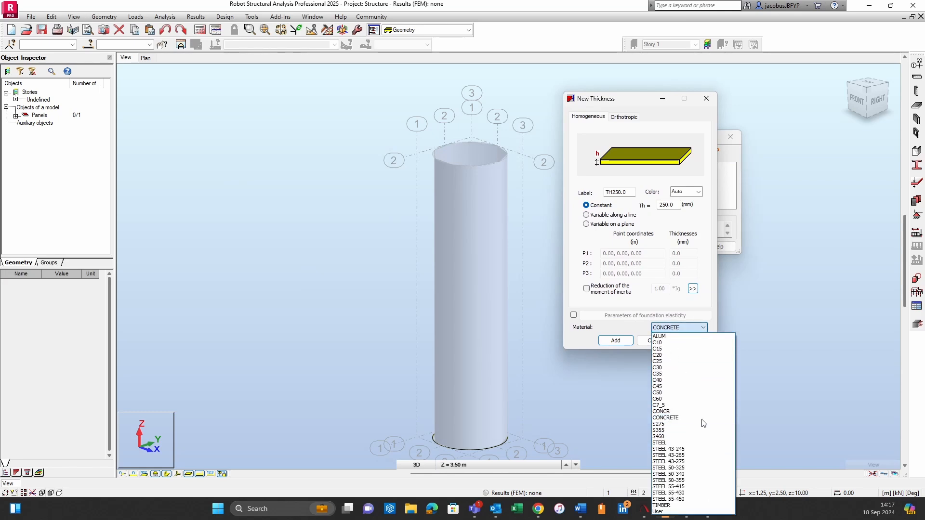
left_click(696, 431)
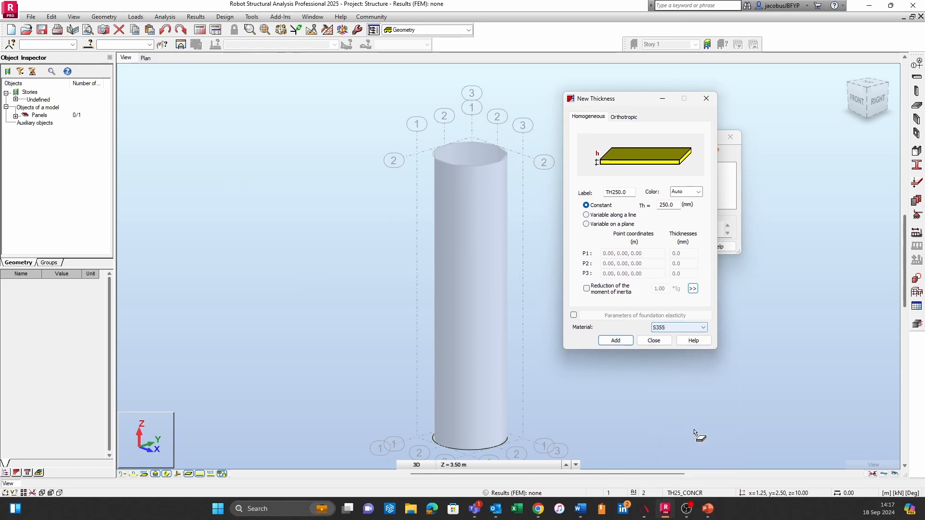
Label the new thickness ST10, set it to a constant 10 mm and add it to the available thicknesses
double_click(631, 193)
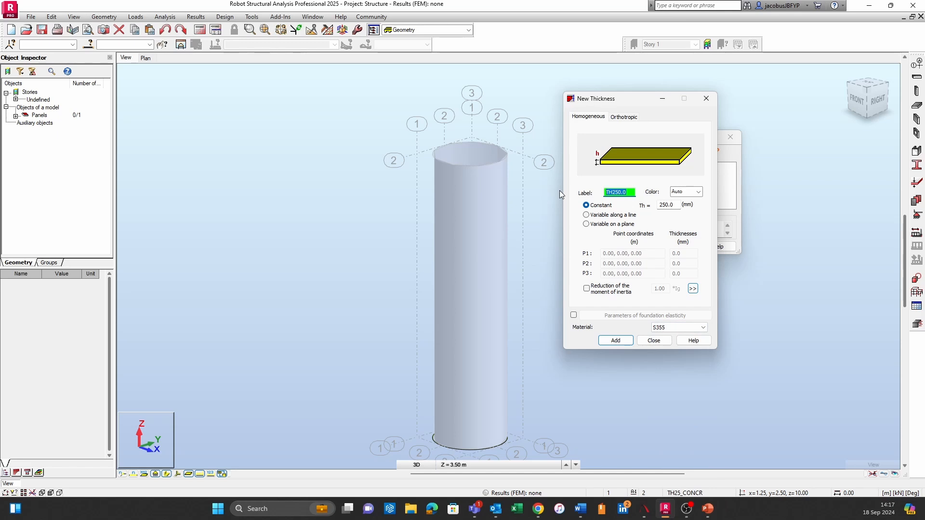
type("ST10")
key("Tab")
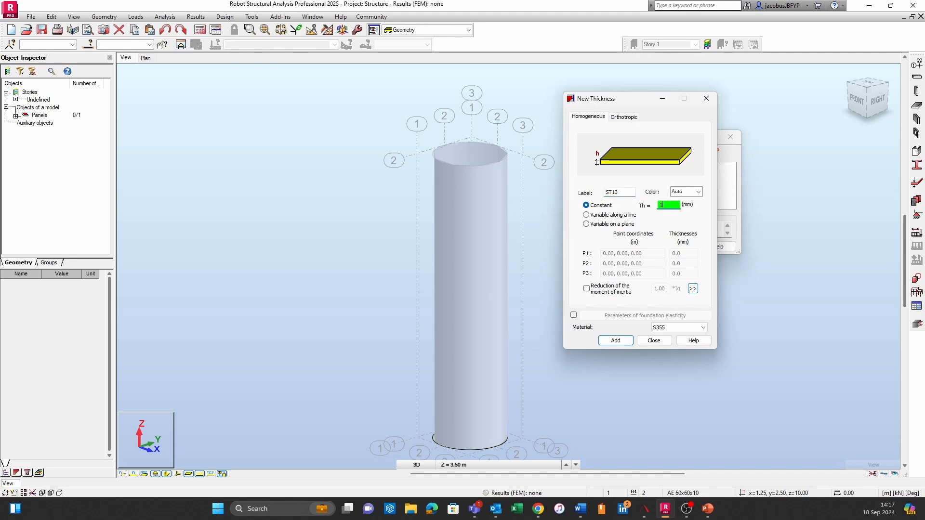
left_click(656, 229)
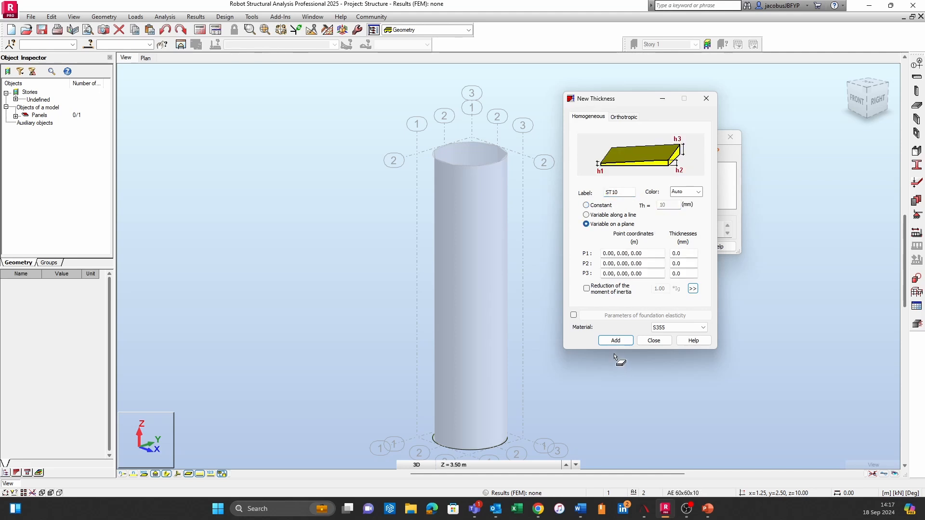
left_click(601, 205)
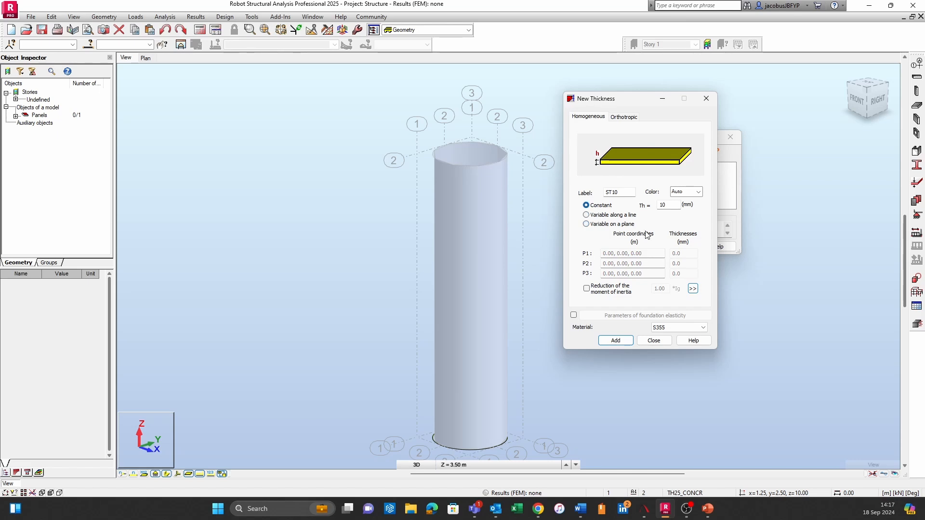
left_click(617, 343)
left_click(658, 342)
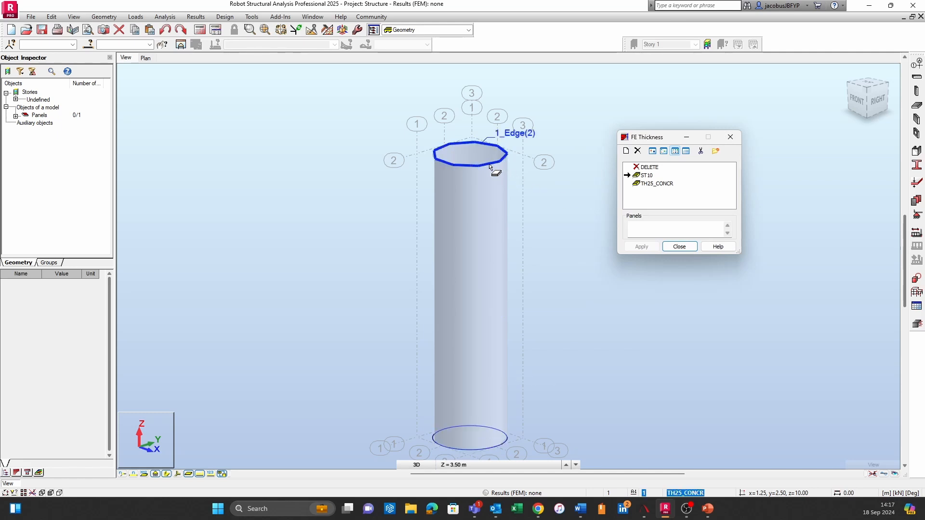
Assign the ST10 thickness to the whole cylinder object and to its Side(1) in the model view
left_click(479, 188)
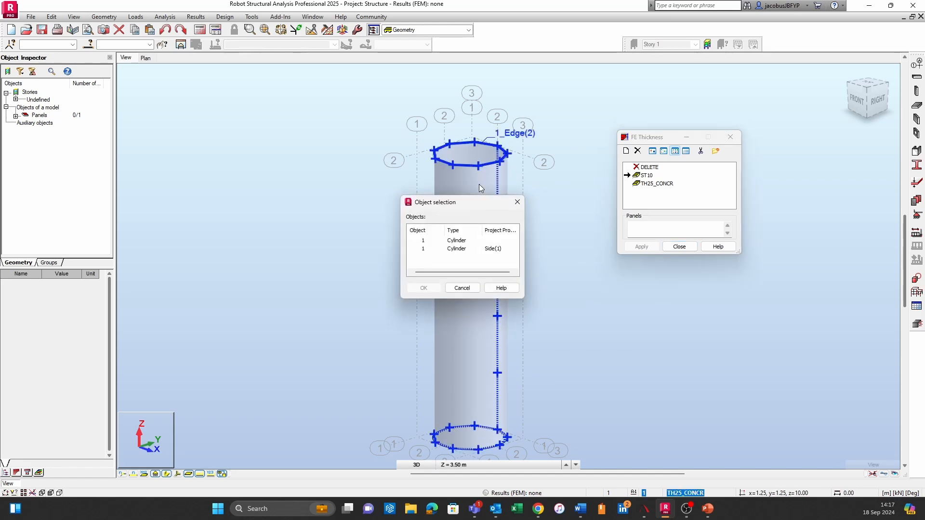
left_click(424, 241)
left_click(424, 289)
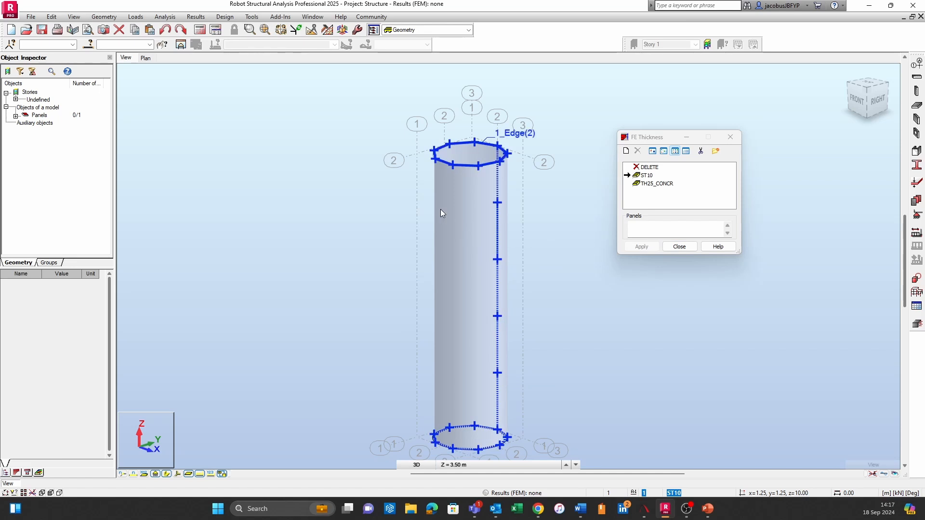
left_click(440, 209)
left_click(431, 249)
left_click(424, 288)
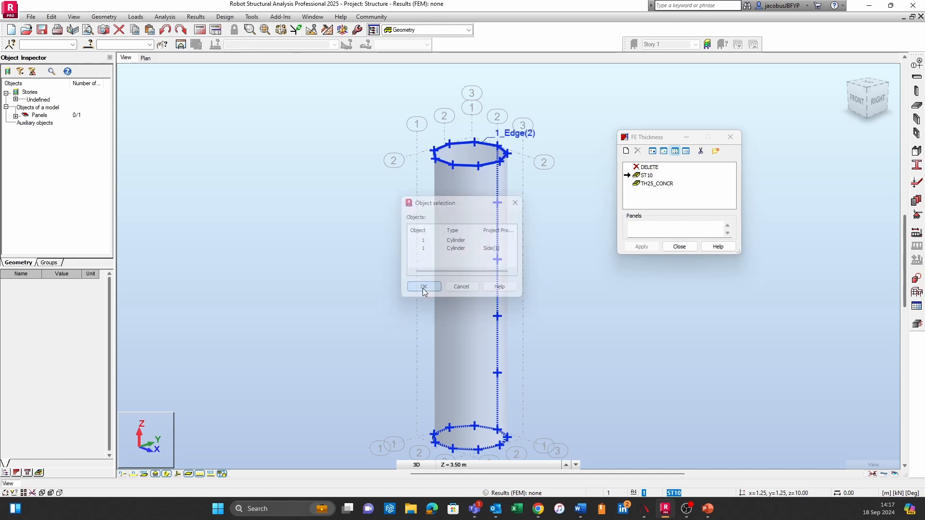
left_click(492, 177)
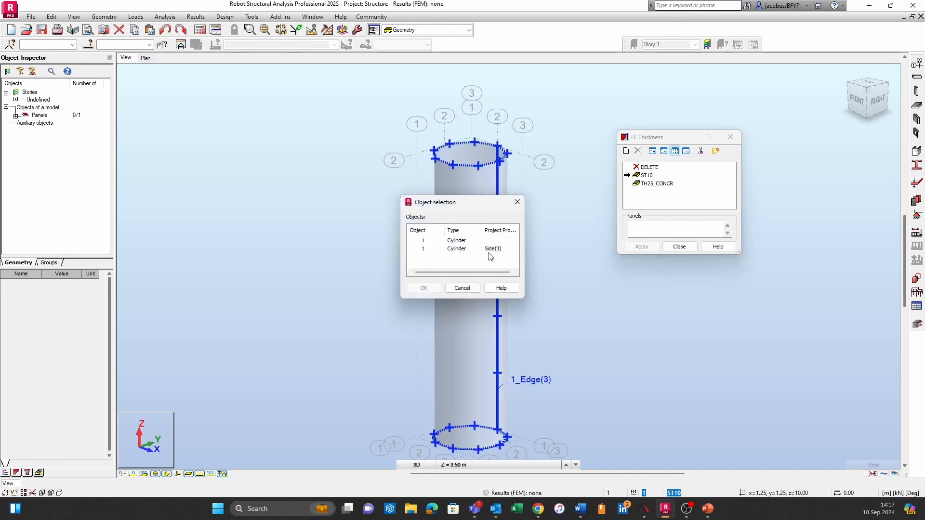
left_click(420, 249)
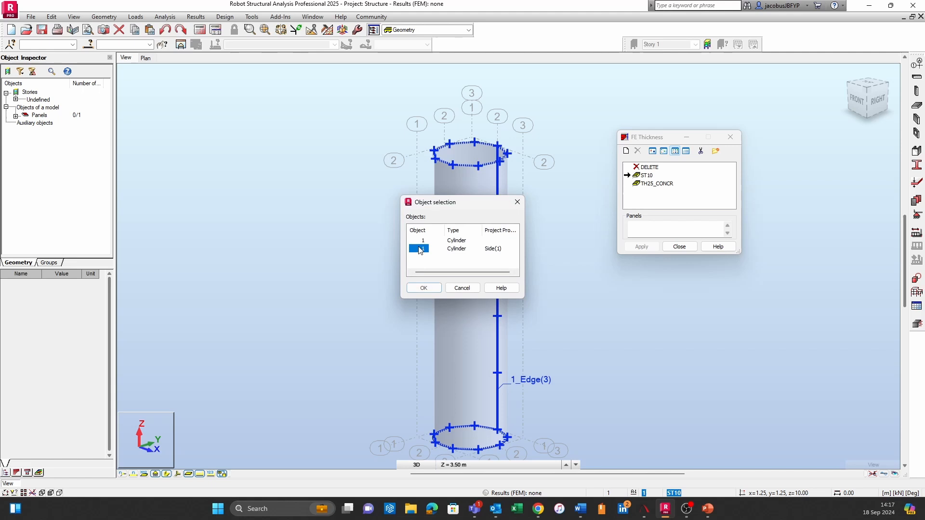
left_click(434, 289)
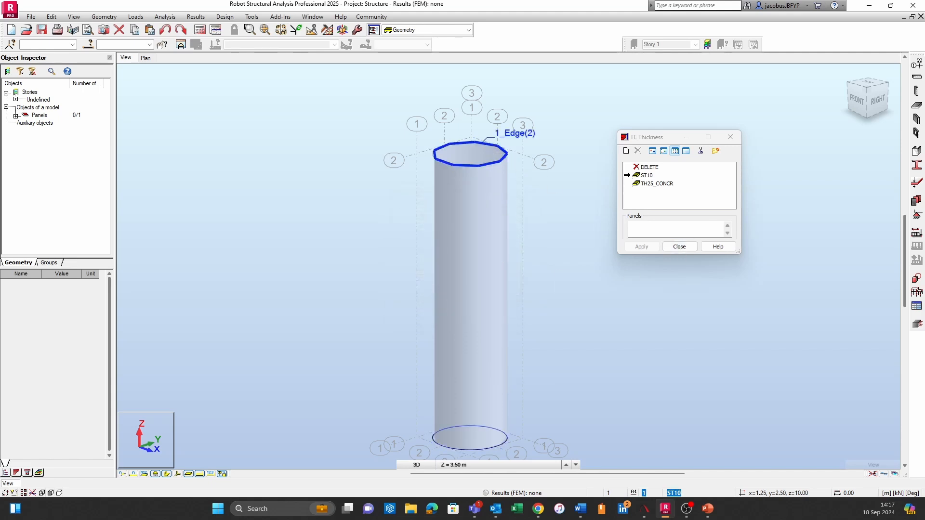
left_click(689, 249)
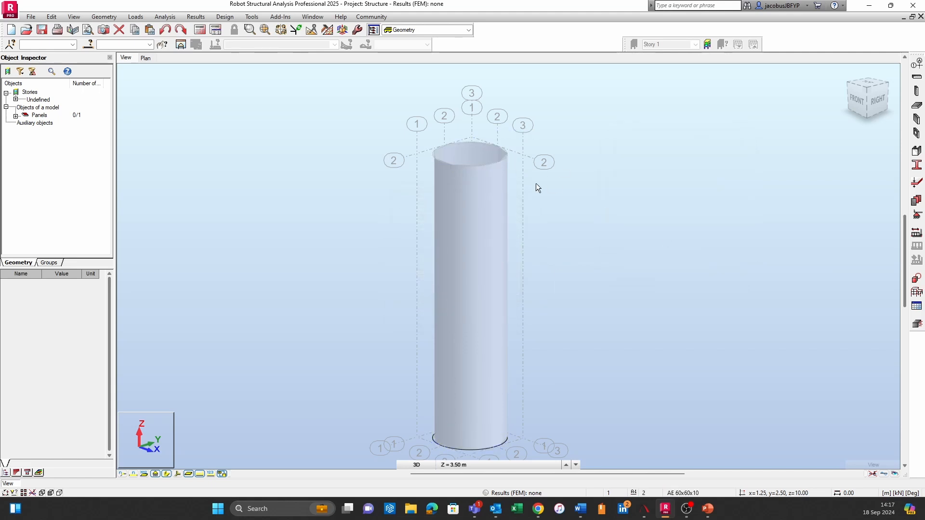
Select the cylinder's Side(1) and apply the ST10 thickness to this selection
scroll(486, 146, "up", 2)
left_click(485, 144)
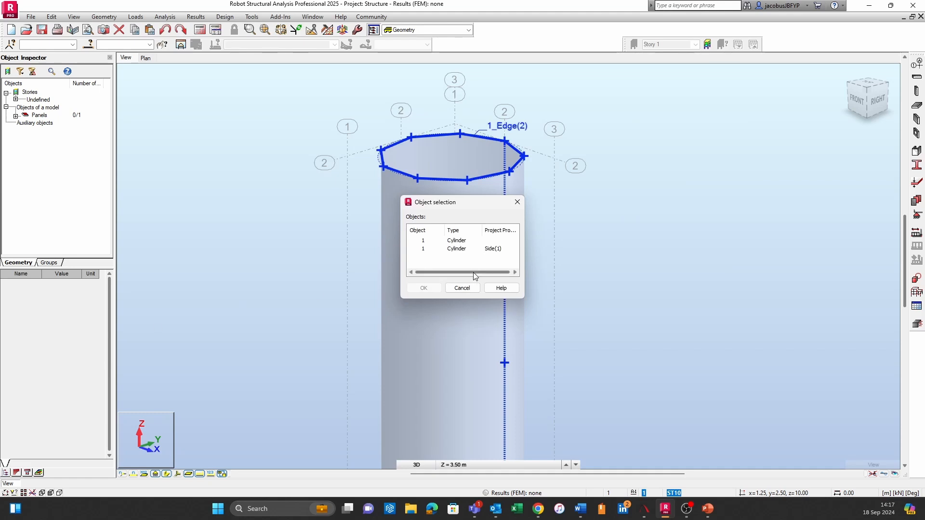
left_click(423, 249)
left_click(424, 288)
scroll(620, 206, "down", 2)
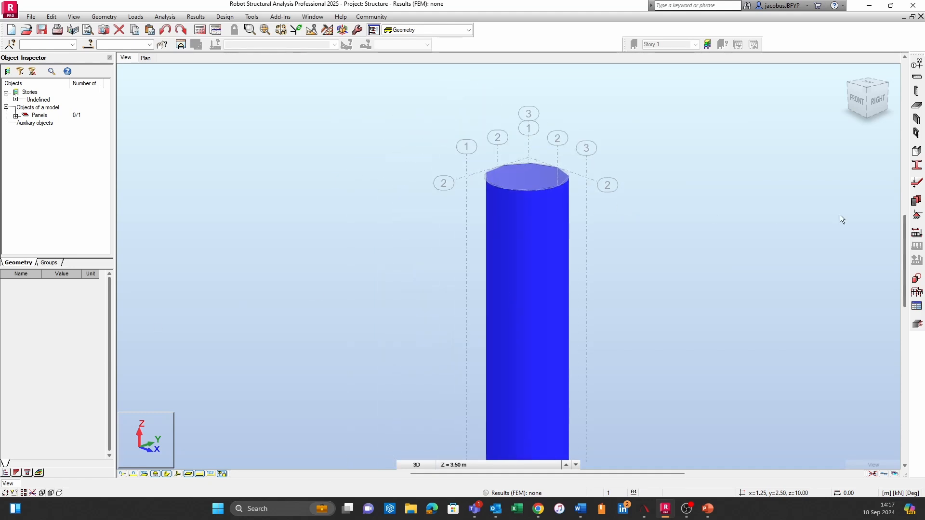
left_click(917, 200)
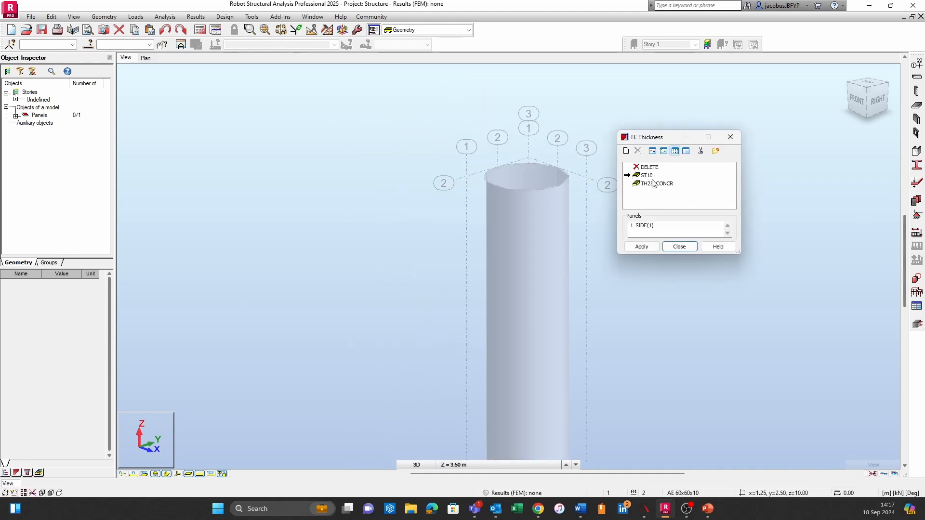
left_click(638, 249)
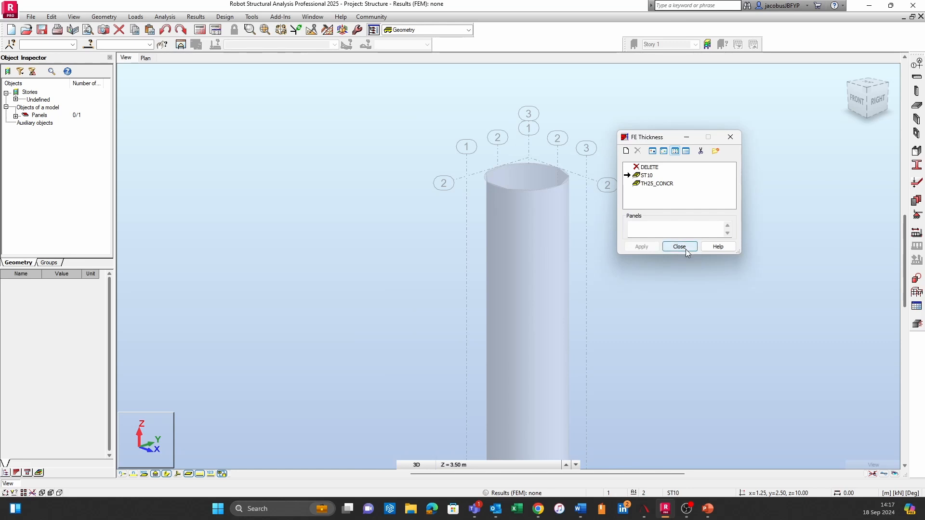
left_click(686, 247)
Select the whole cylinder object to check its assigned thickness and material properties
left_click(541, 192)
left_click(555, 190)
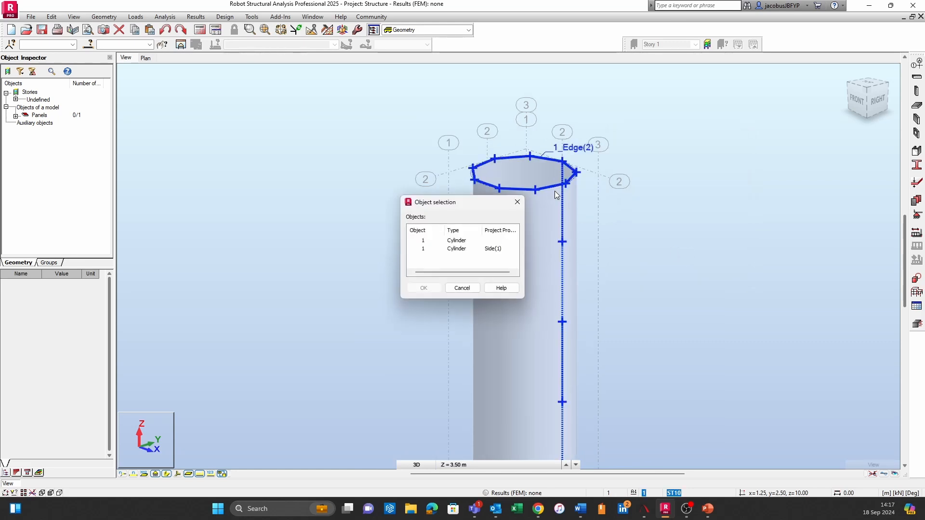
left_click(424, 241)
left_click(423, 288)
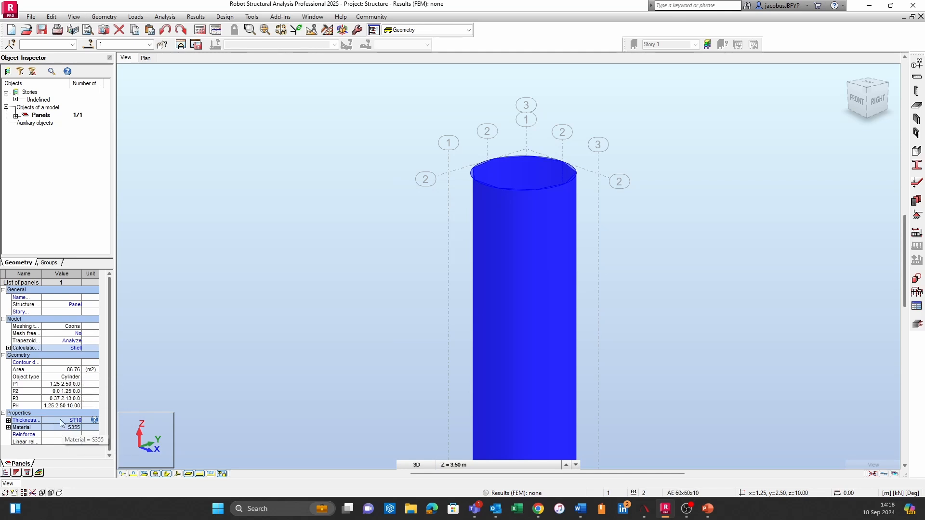
Expand the cylinder's ST10 thickness properties to check the wall thickness, and clear the selection
left_click(8, 421)
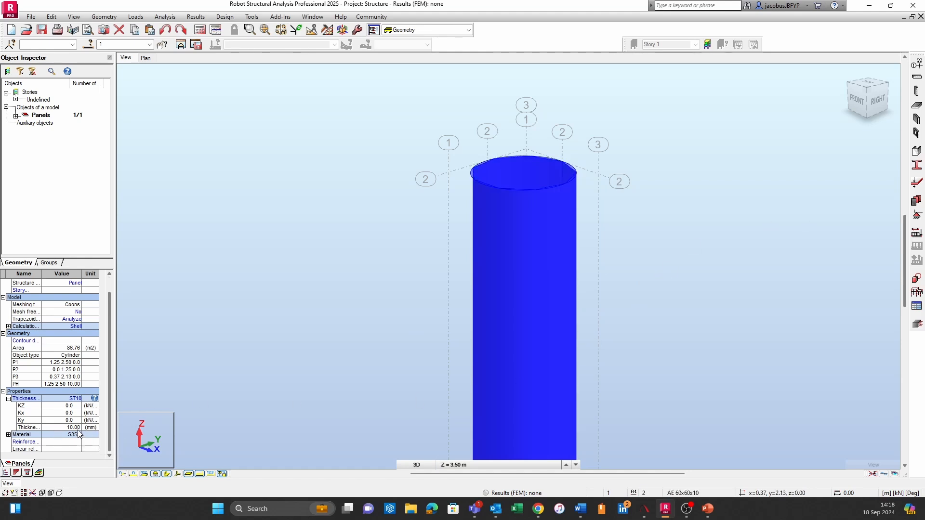
left_click(594, 317)
middle_click_drag(713, 378, 599, 435)
scroll(426, 259, "up", 2)
scroll(553, 187, "up", 1)
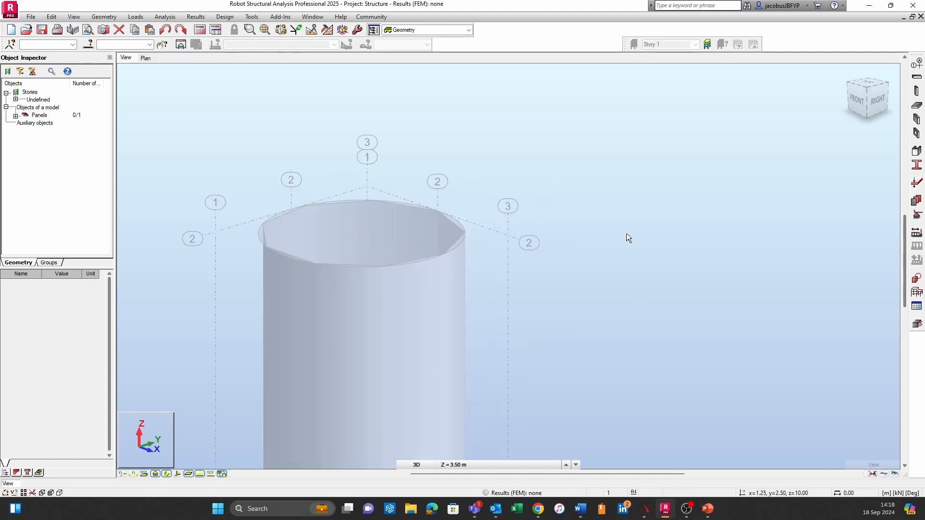
Generate a finite element mesh on the cylinder with the current meshing parameters
scroll(626, 246, "down", 1)
scroll(556, 281, "down", 2)
scroll(648, 328, "down", 3)
middle_click_drag(633, 294, 593, 193)
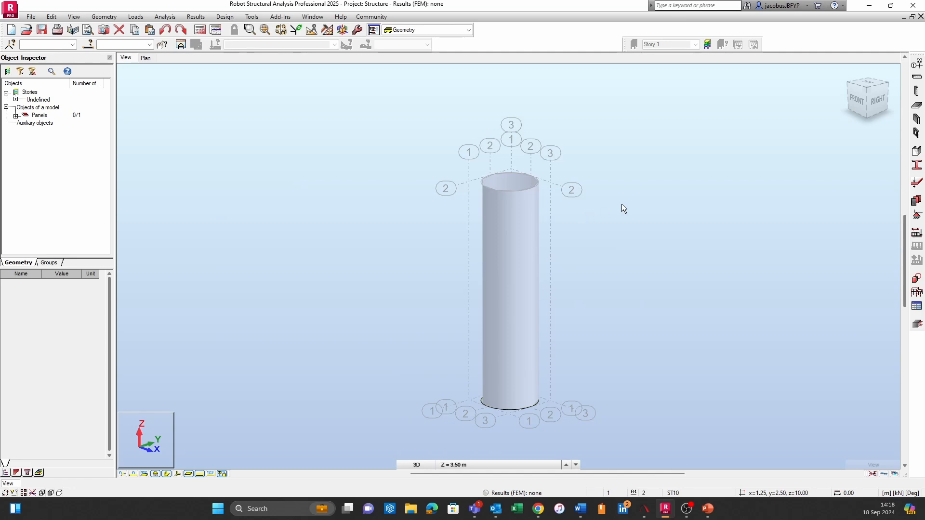
left_click(328, 31)
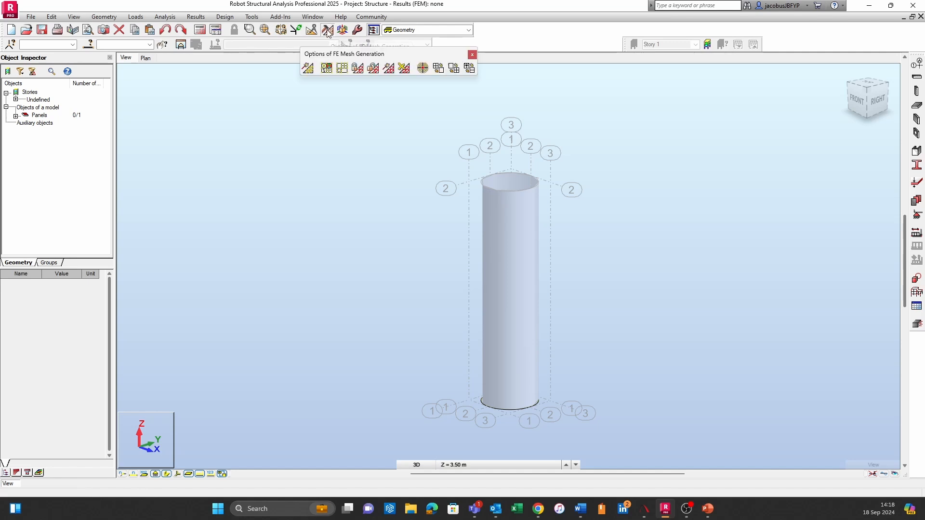
left_click(309, 69)
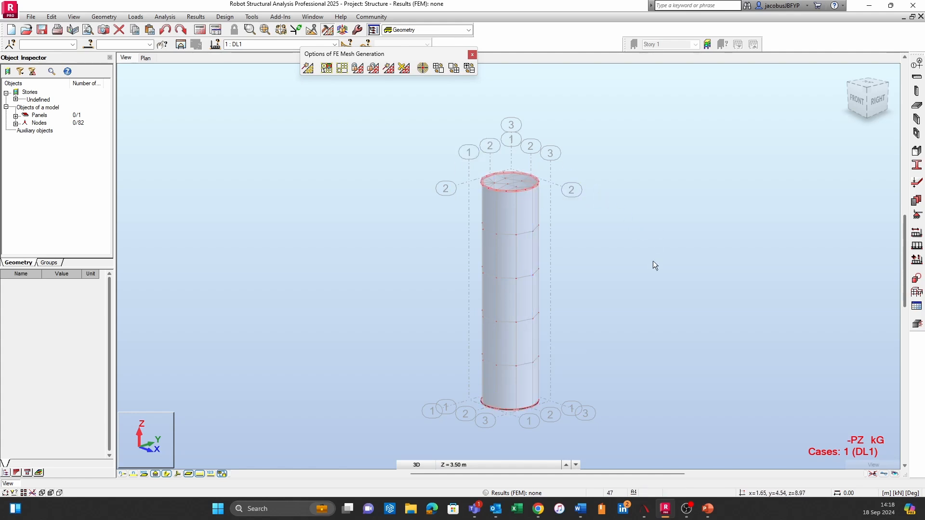
scroll(646, 263, "up", 2)
scroll(375, 195, "down", 1)
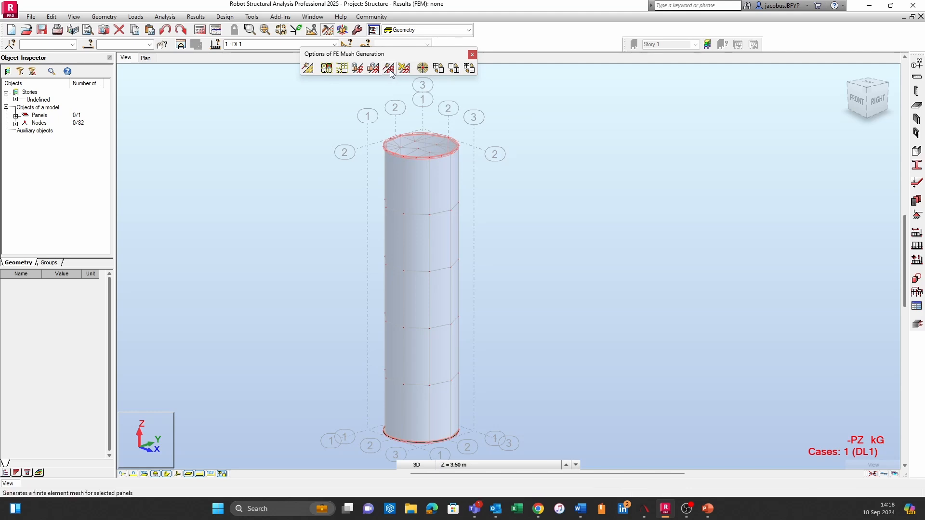
Set the default meshing parameters for all panels to Fine in the job preferences and regenerate the cylinder's mesh
left_click(357, 32)
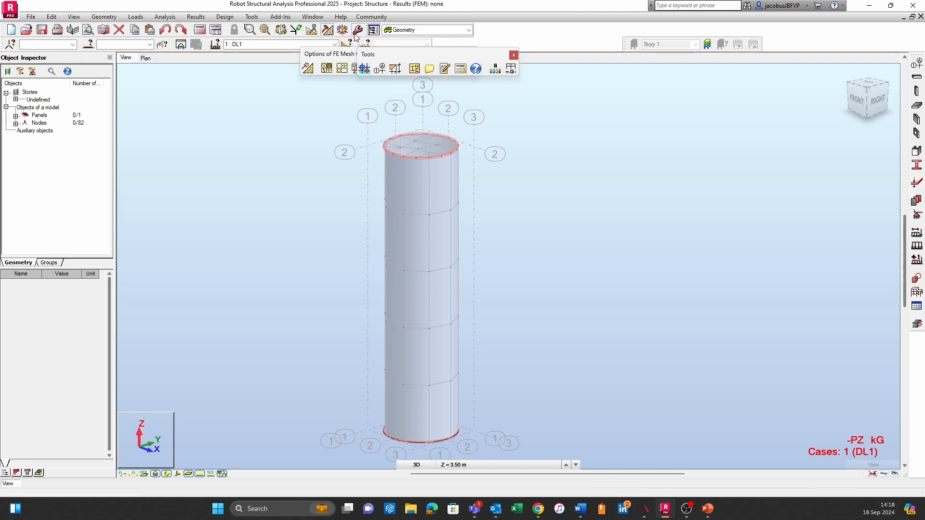
left_click(511, 68)
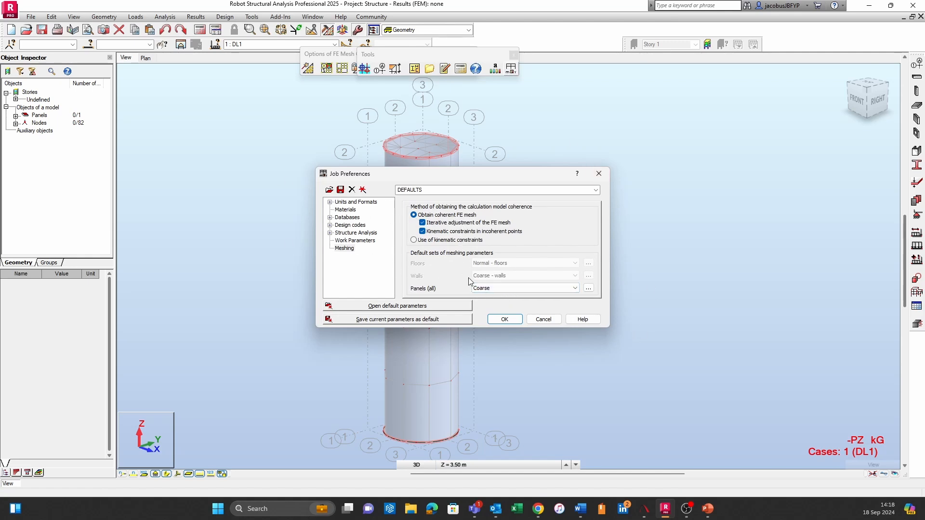
left_click(343, 250)
left_click(489, 289)
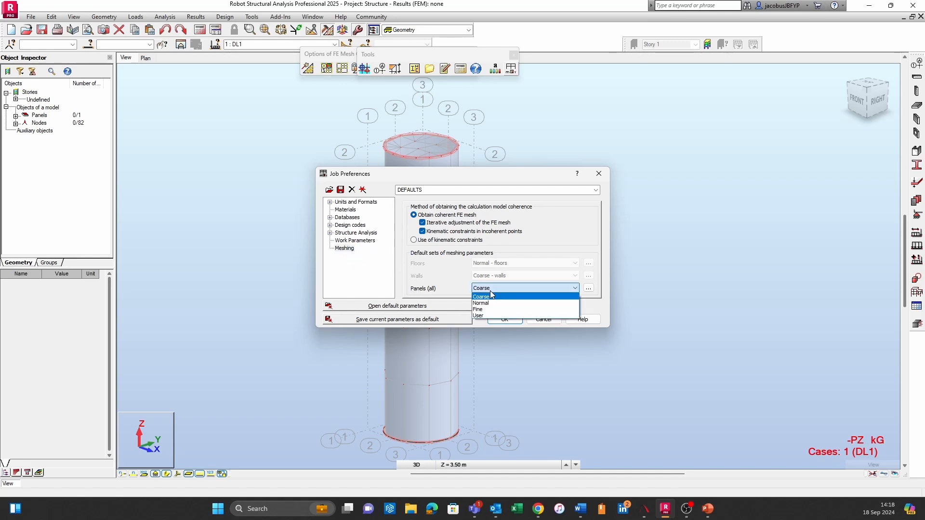
left_click(501, 310)
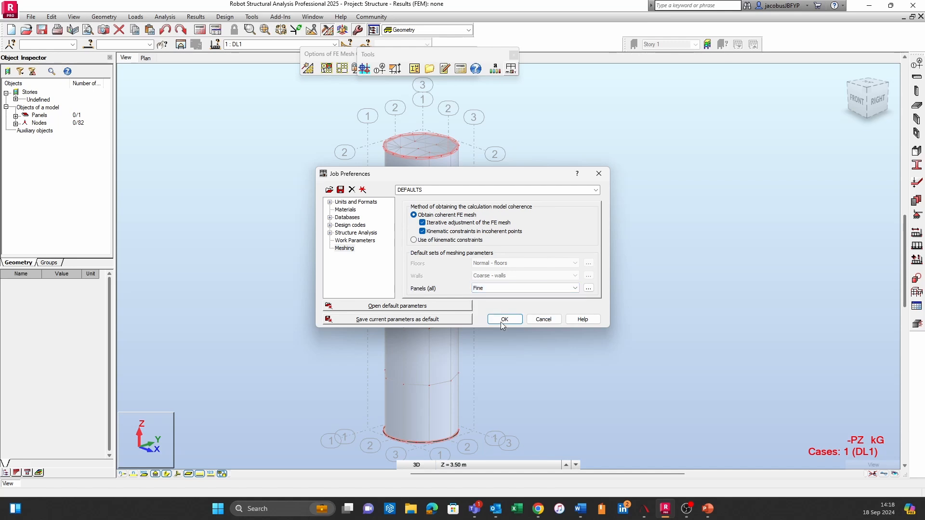
left_click(504, 320)
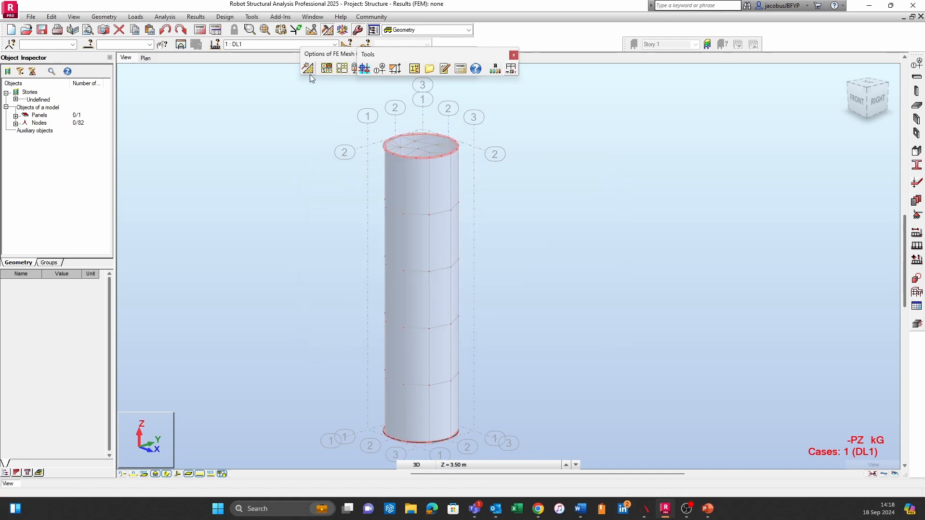
left_click(309, 72)
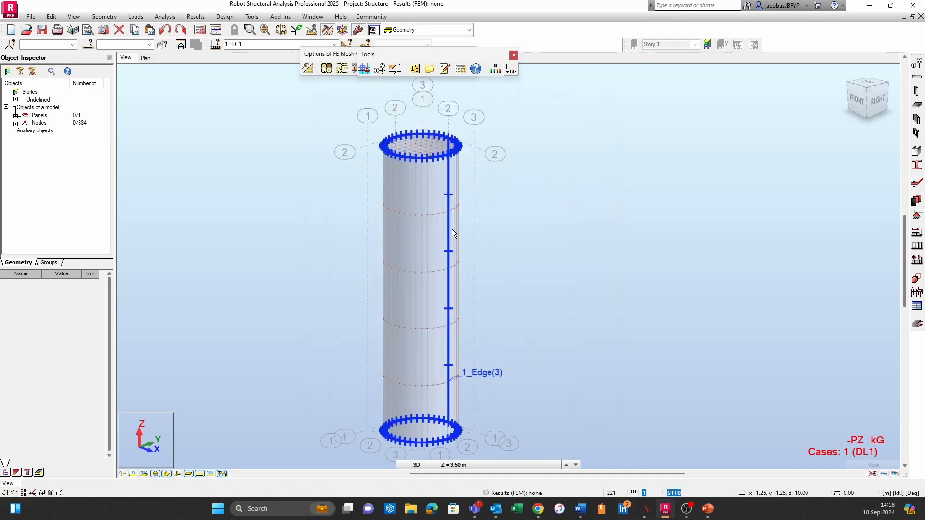
Examine the regenerated mesh over the whole cylinder, from the top rim down to the base, moving the Tools toolbar clear of the model
scroll(564, 182, "up", 4)
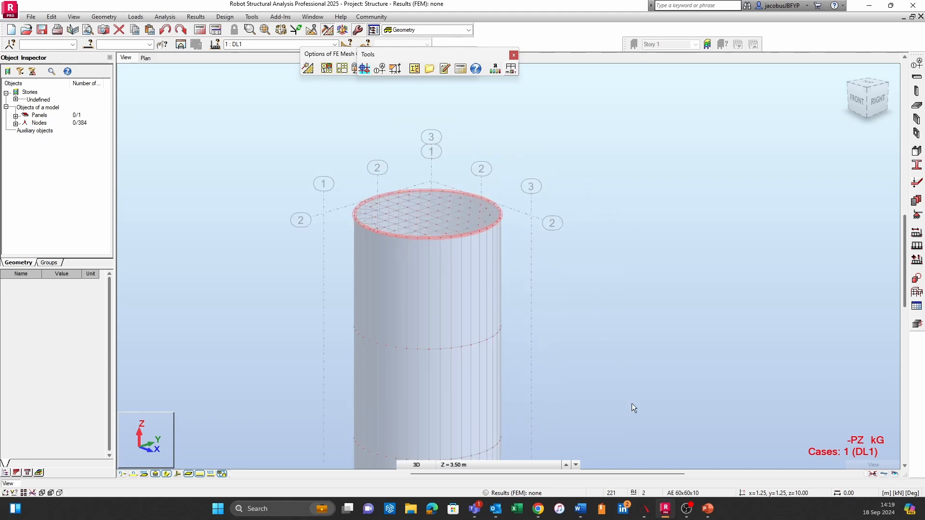
scroll(632, 403, "down", 2)
middle_click_drag(630, 404, 645, 190)
middle_click_drag(690, 379, 656, 242)
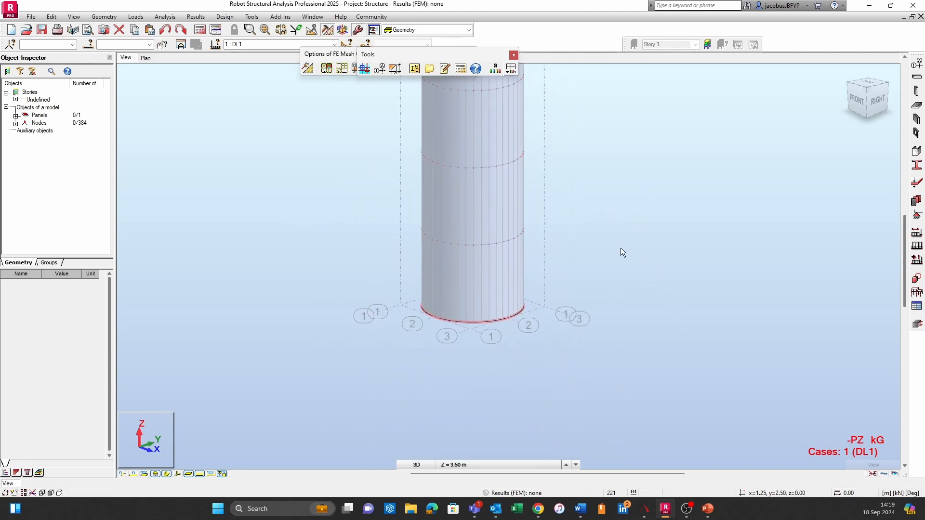
scroll(621, 246, "down", 2)
middle_click_drag(633, 202, 579, 316)
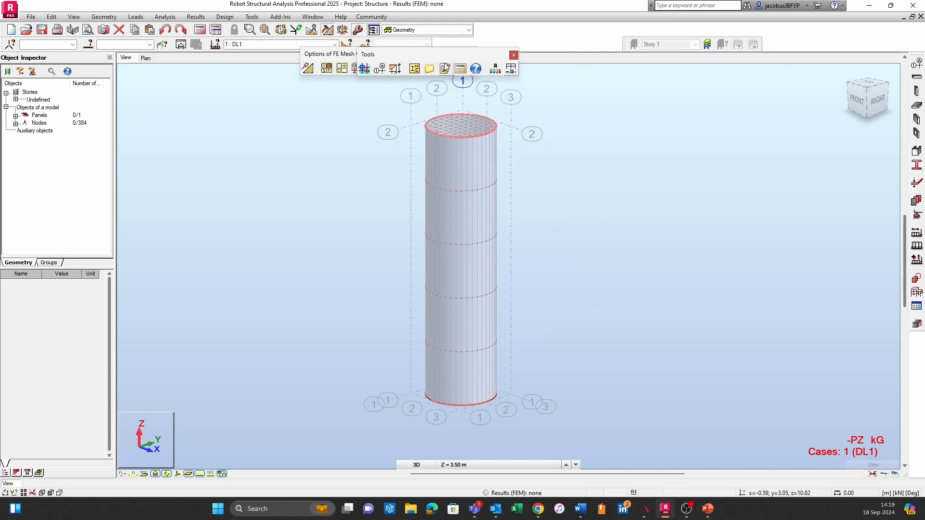
left_click_drag(452, 54, 682, 93)
scroll(463, 120, "up", 3)
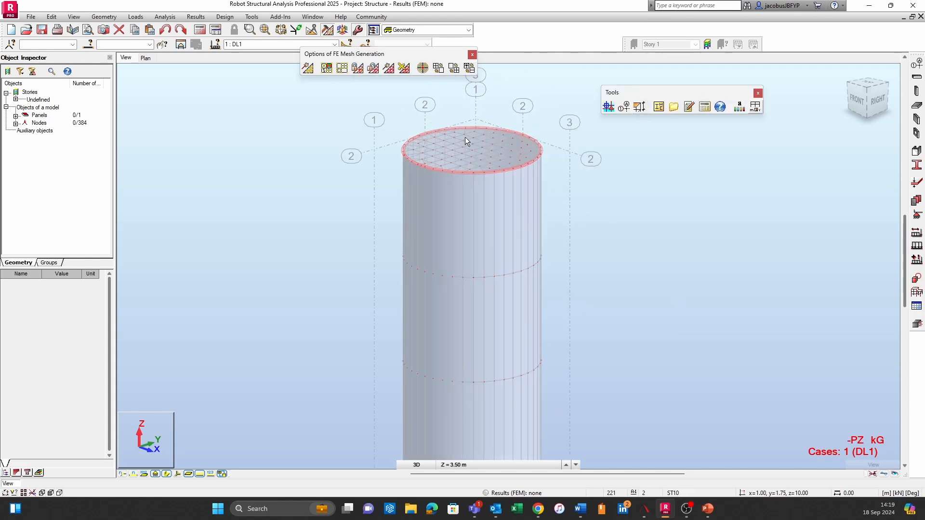
scroll(493, 285, "down", 5)
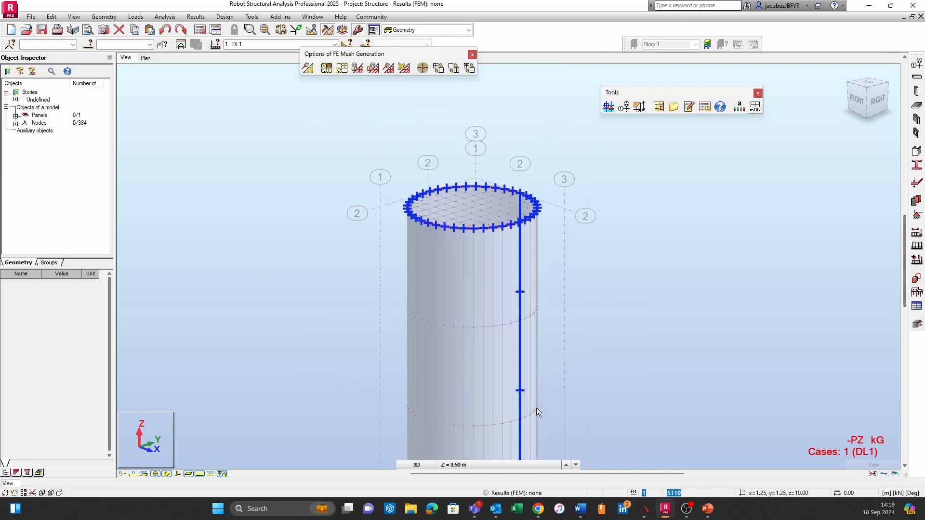
middle_click_drag(537, 412, 510, 171)
middle_click_drag(514, 370, 500, 458)
middle_click_drag(543, 223, 591, 334)
scroll(539, 202, "up", 2)
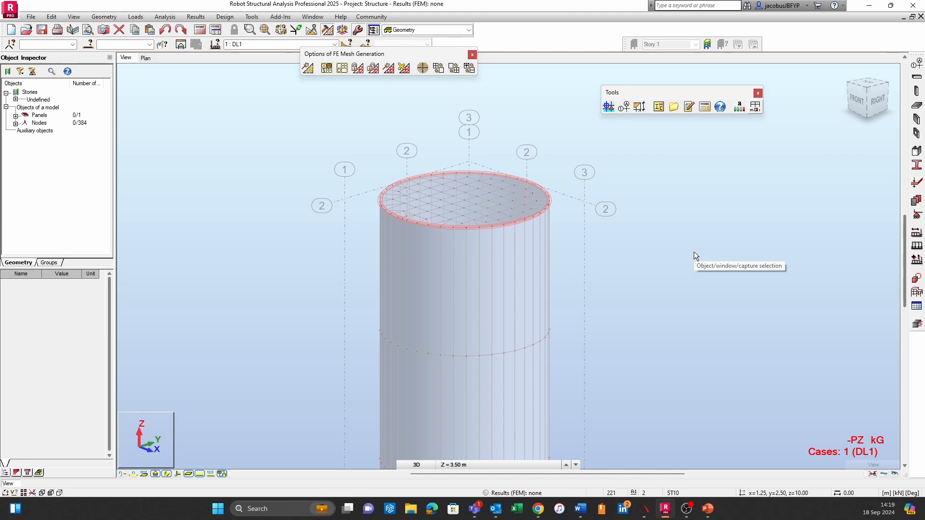
scroll(510, 281, "down", 2)
scroll(511, 282, "down", 3)
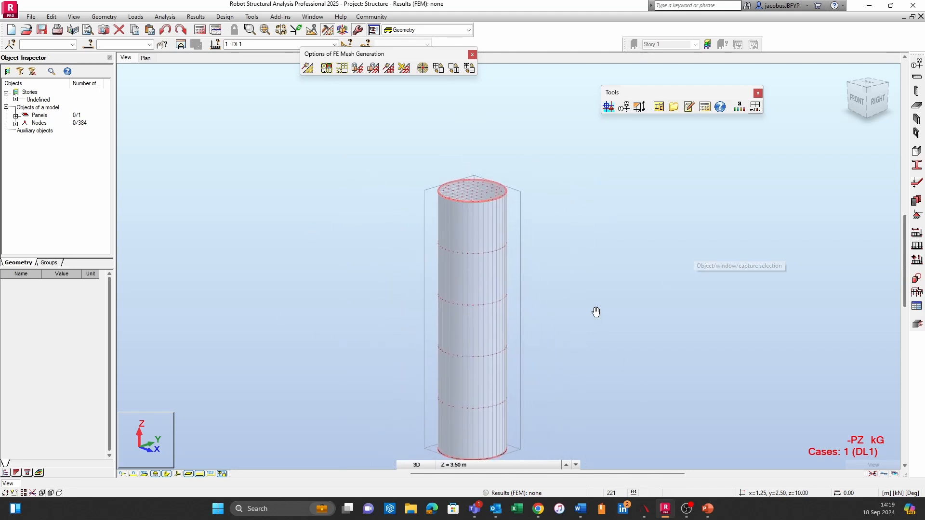
scroll(580, 215, "up", 1)
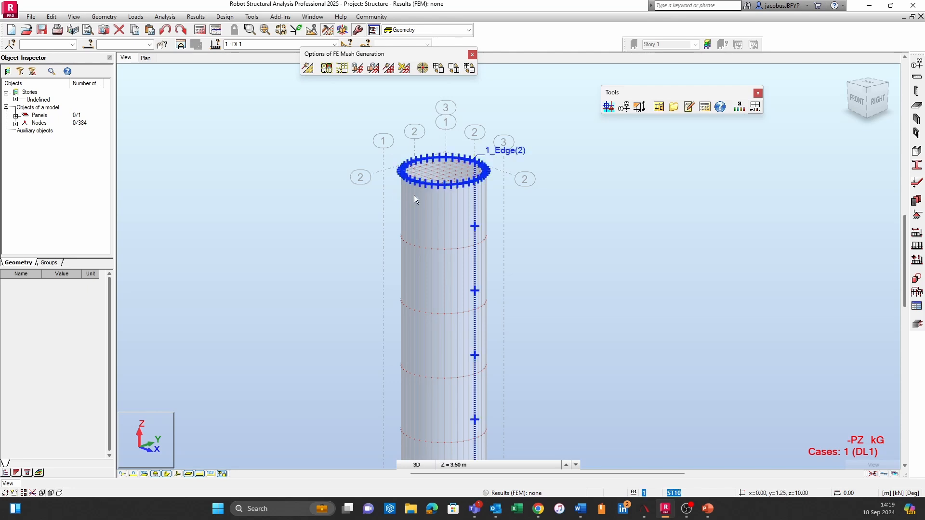
scroll(510, 330, "down", 1)
middle_click_drag(511, 330, 525, 159)
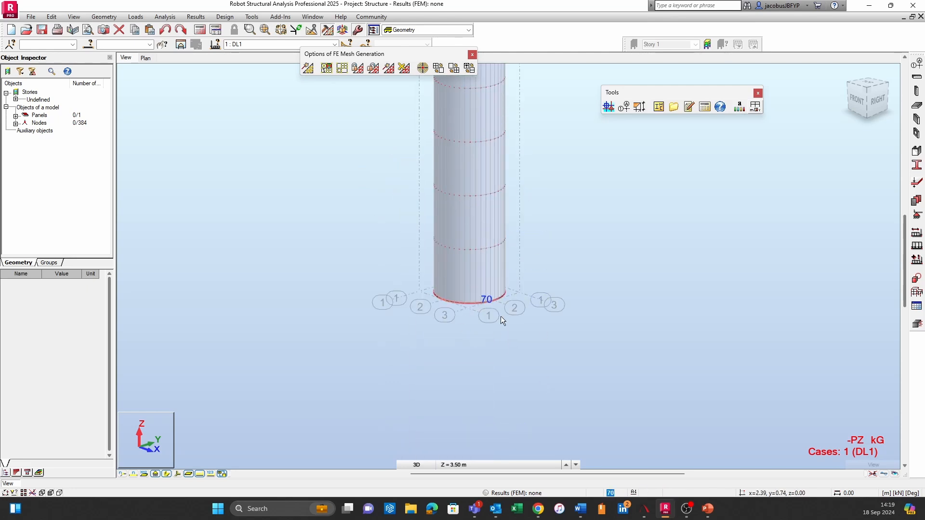
middle_click_drag(601, 239, 607, 314)
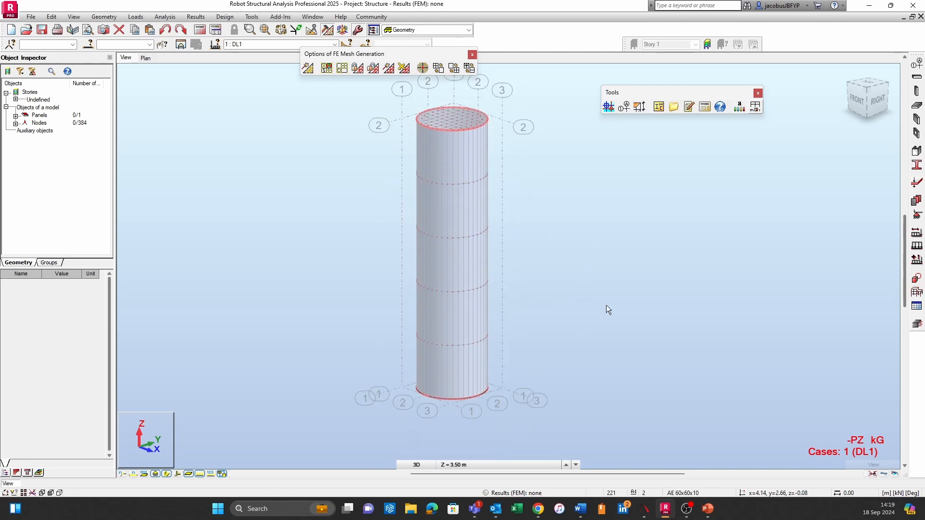